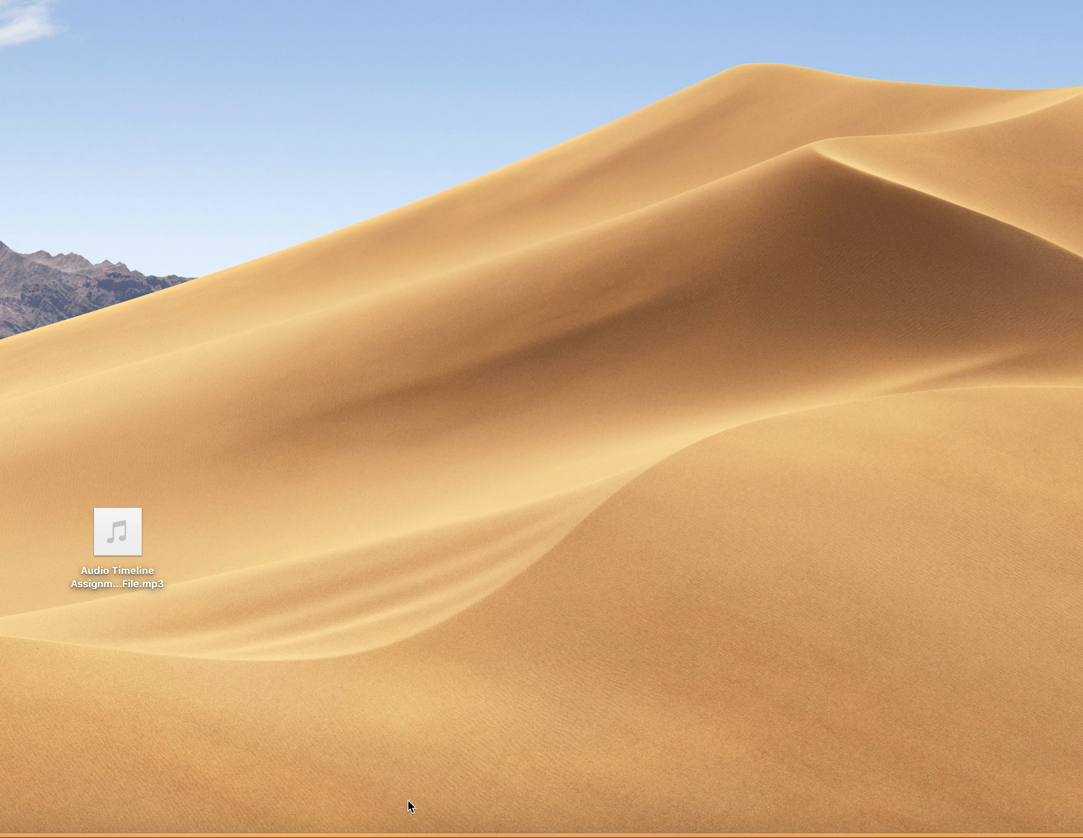
Launch the audio timeline program and start a new timeline by choosing an audio file
left_click(412, 834)
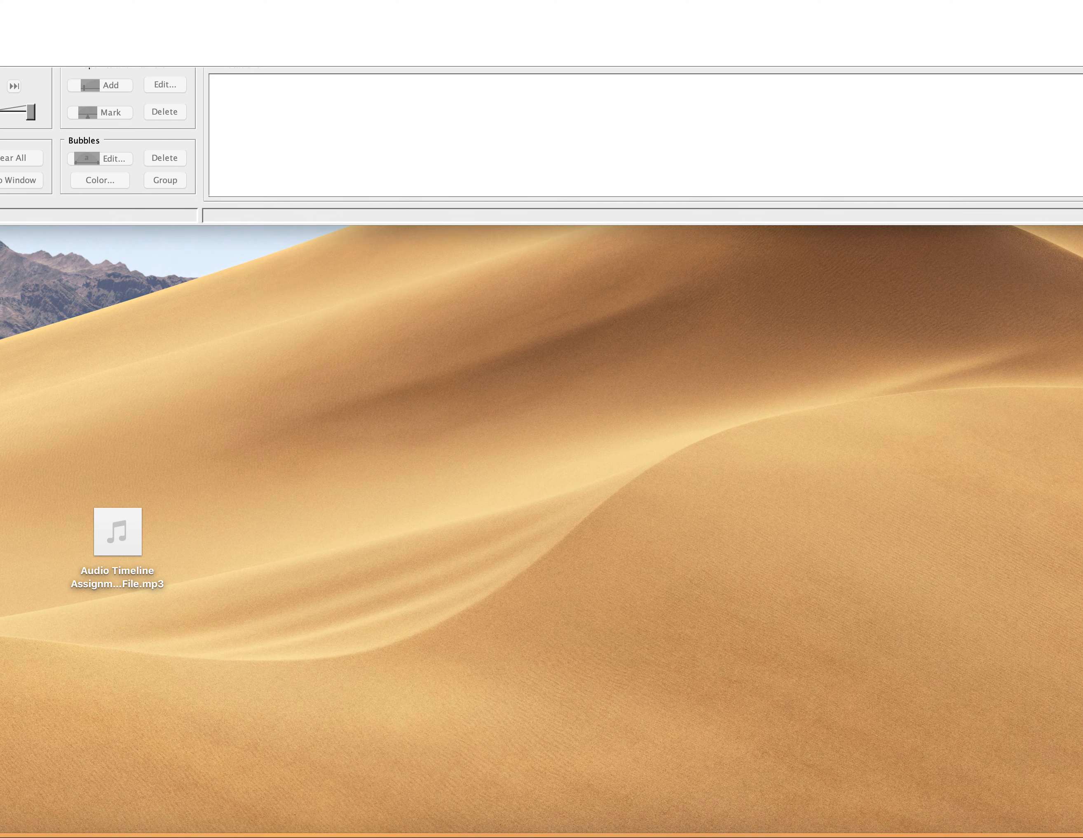
left_click_drag(742, 0, 742, 246)
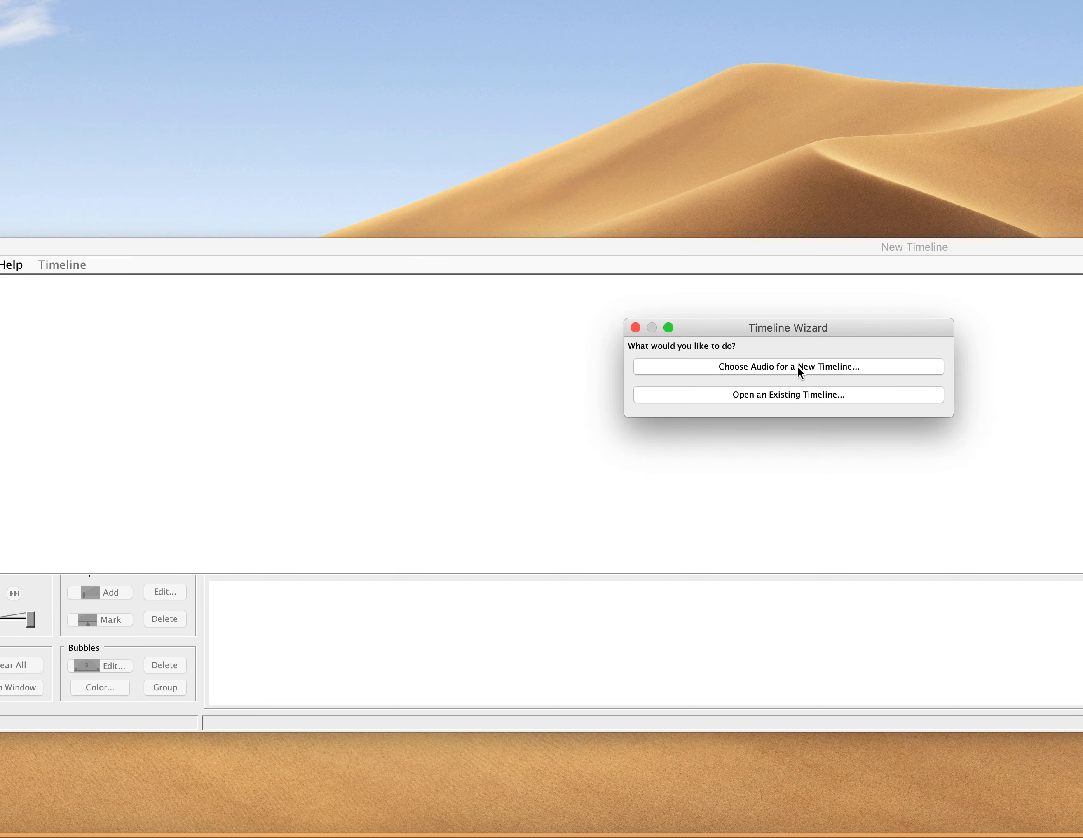
left_click(797, 366)
Load the Audio Timeline Assignment mp3 file from the Desktop into the new timeline and bring the whole window into view
scroll(793, 427, "down", 2)
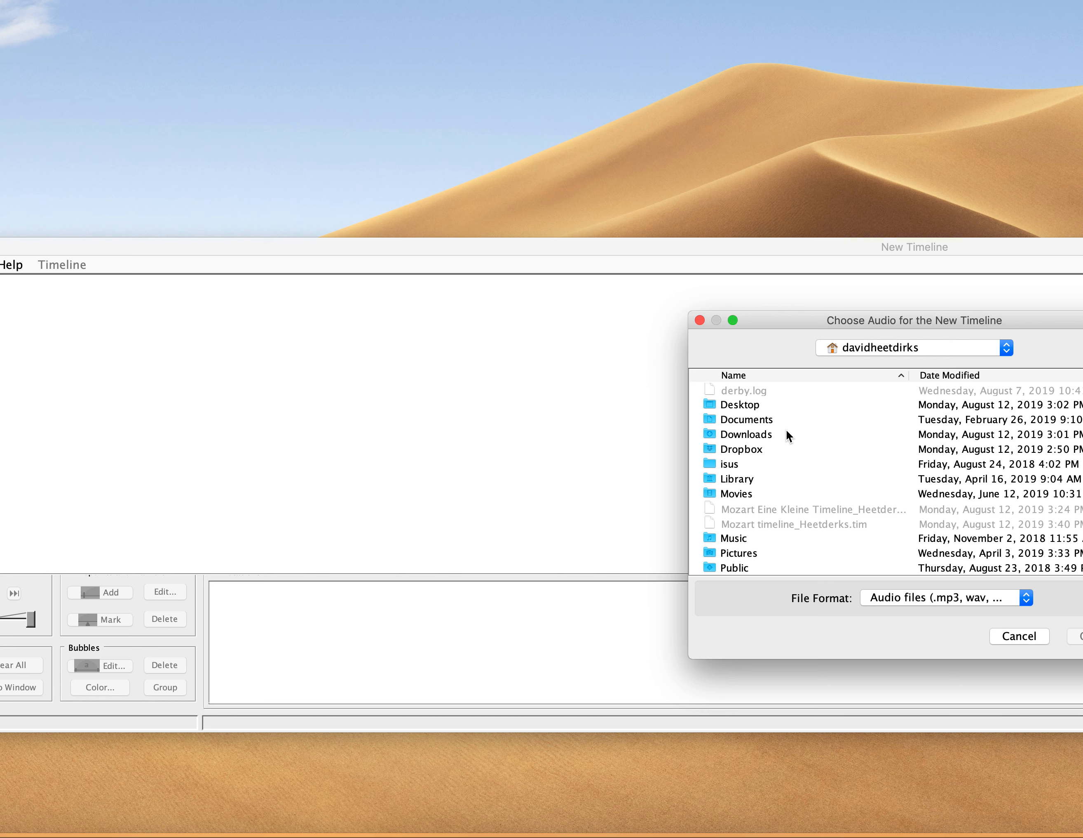
scroll(787, 430, "up", 2)
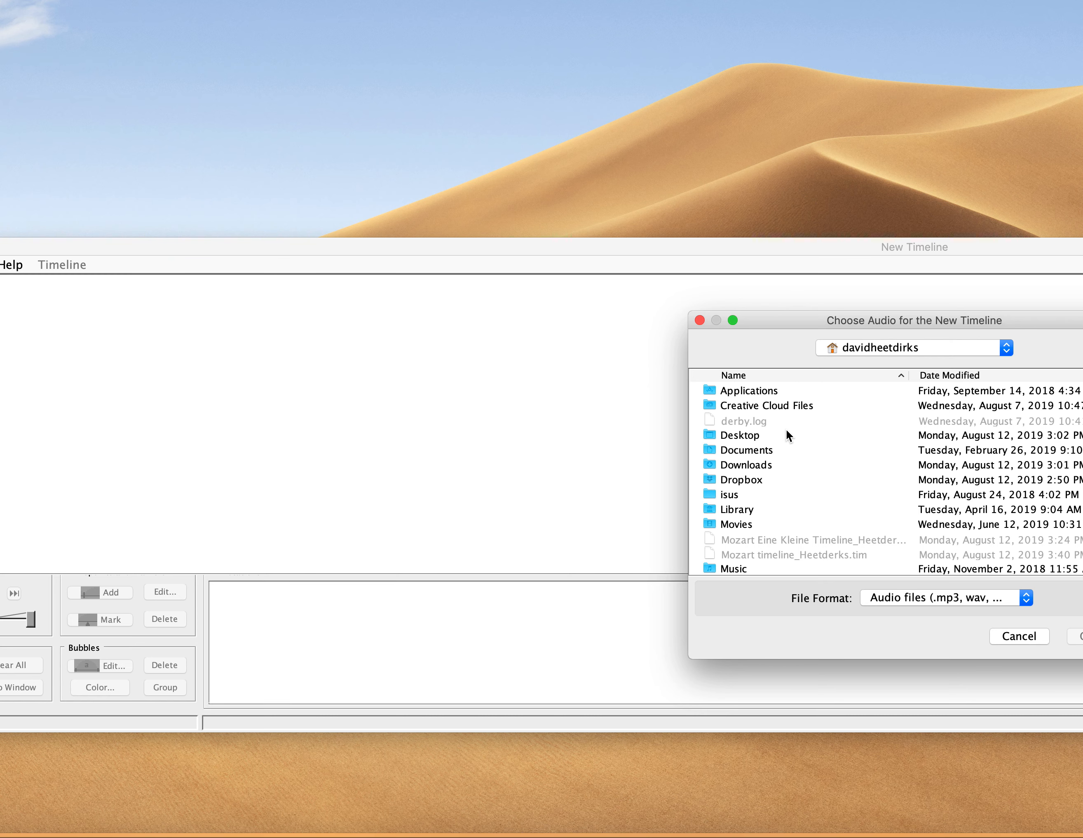
double_click(751, 435)
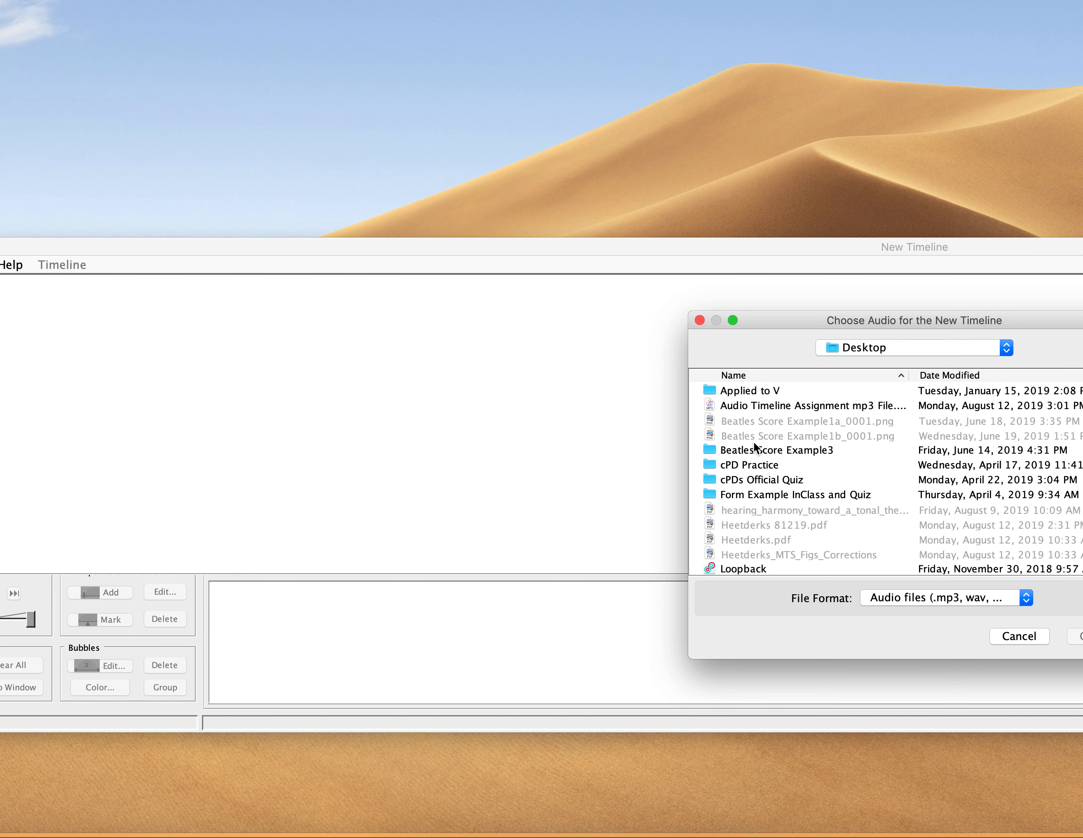
left_click(797, 405)
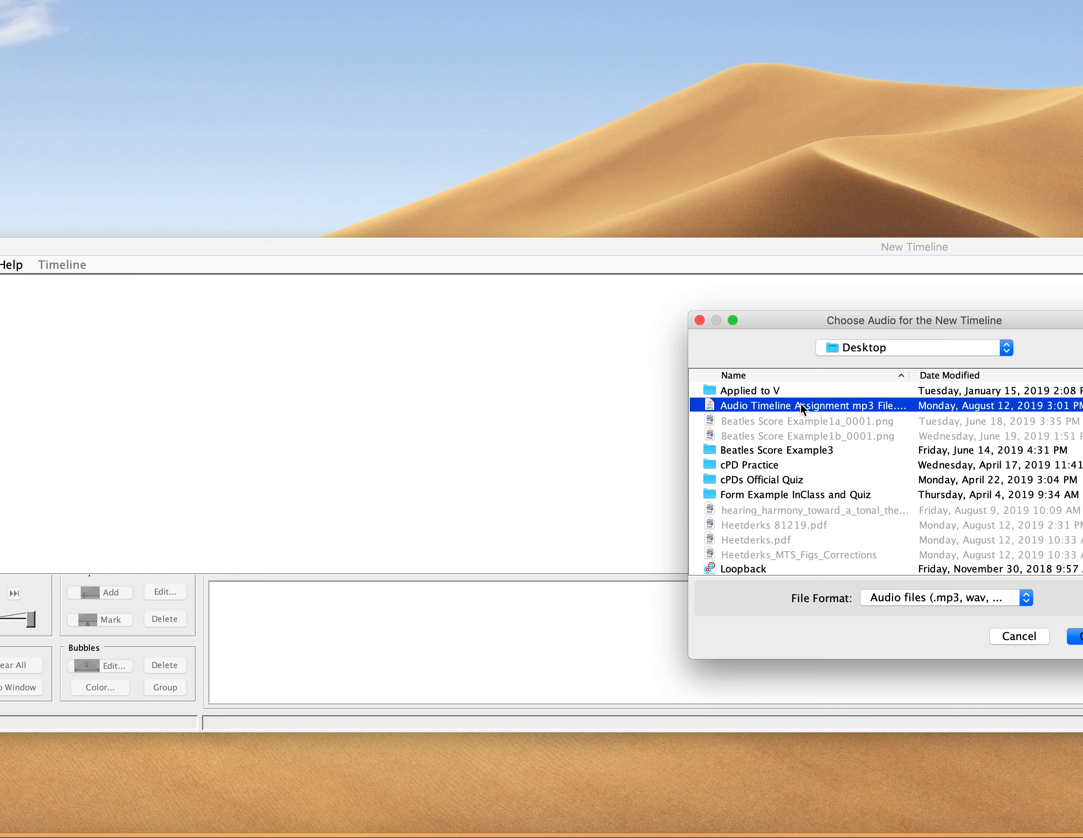
left_click(880, 606)
left_click(899, 604)
left_click_drag(931, 320, 732, 313)
left_click(904, 630)
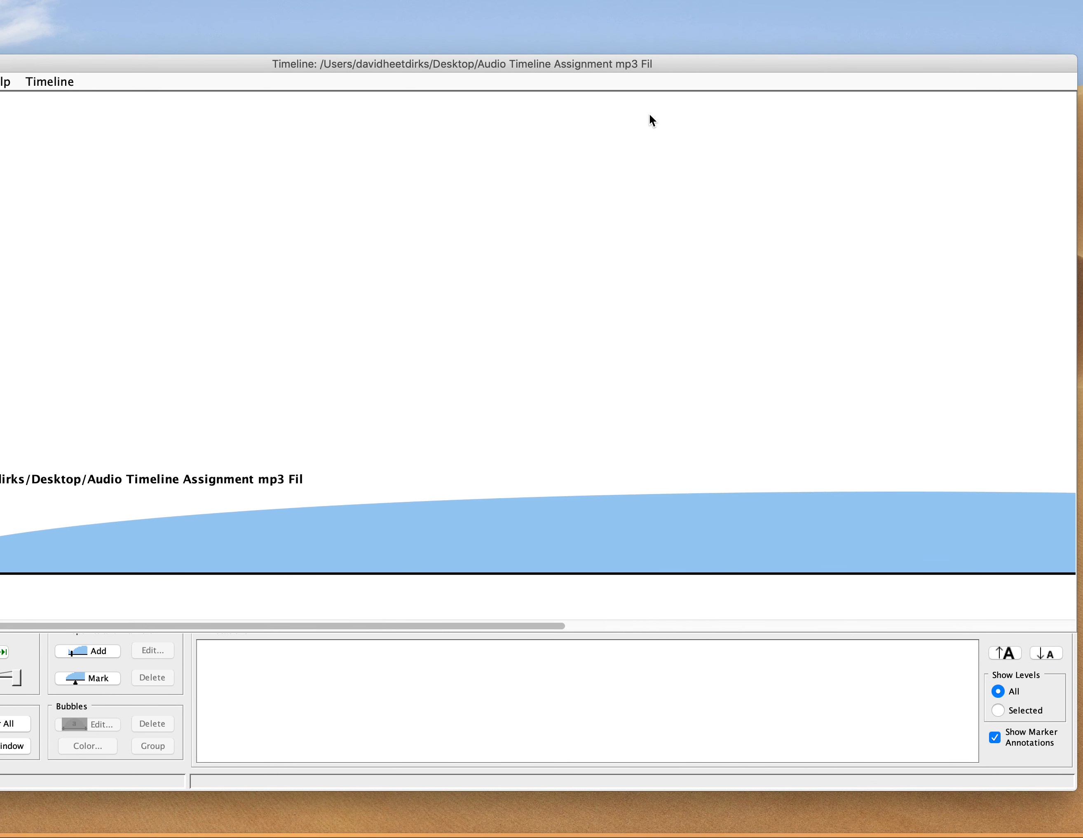
left_click_drag(651, 66, 841, 26)
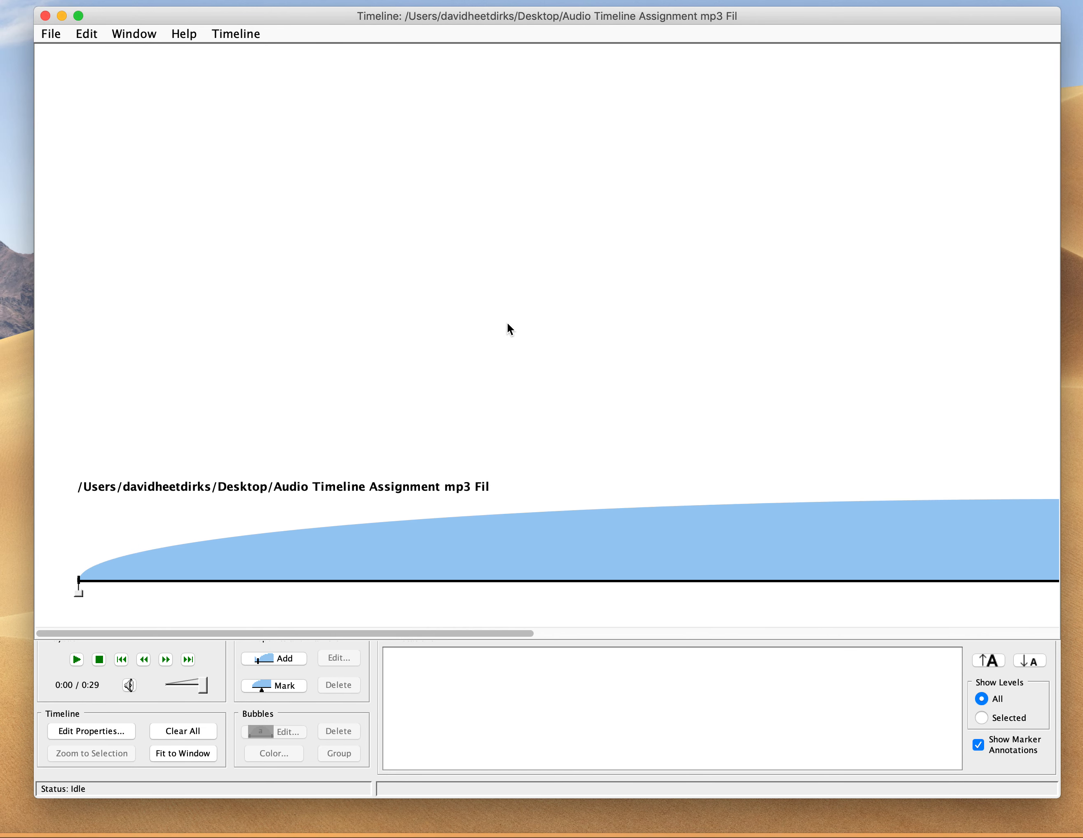
Play the opening of the loaded audio, testing the play and pause controls
left_click(99, 659)
left_click(79, 659)
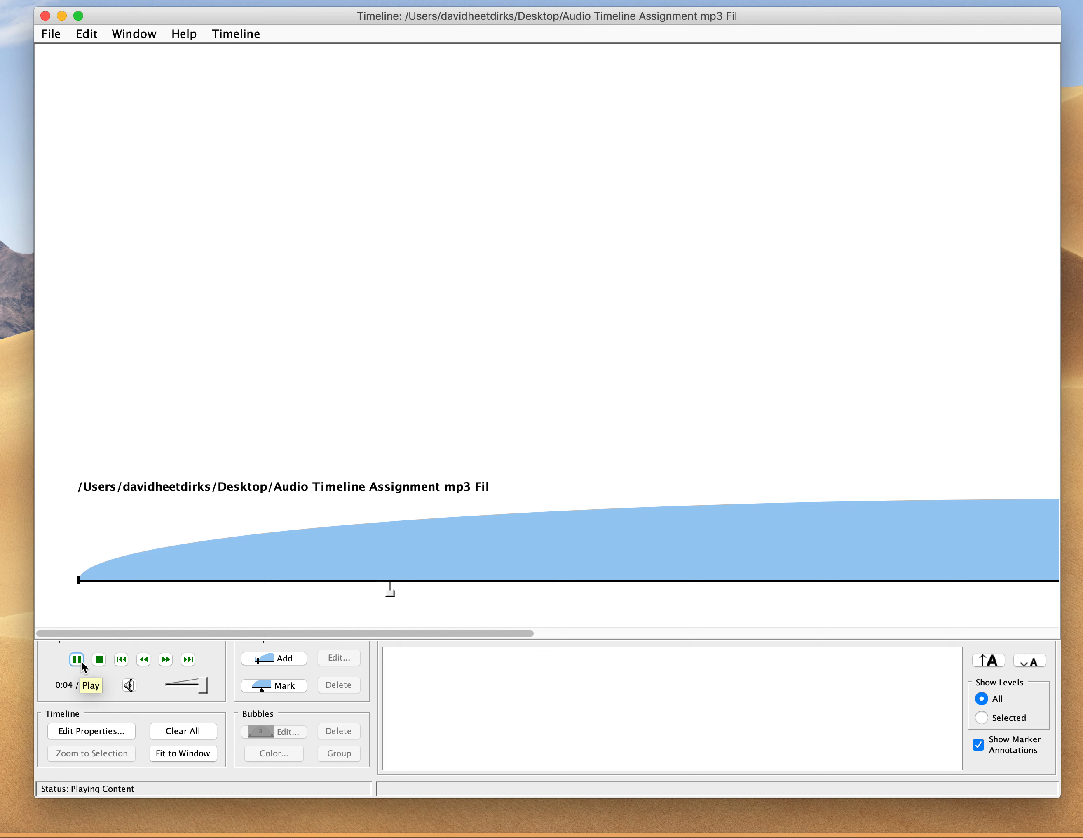
left_click(78, 660)
left_click(81, 661)
left_click(81, 661)
Return the playhead to the start and fit the whole timeline to the window
left_click(121, 659)
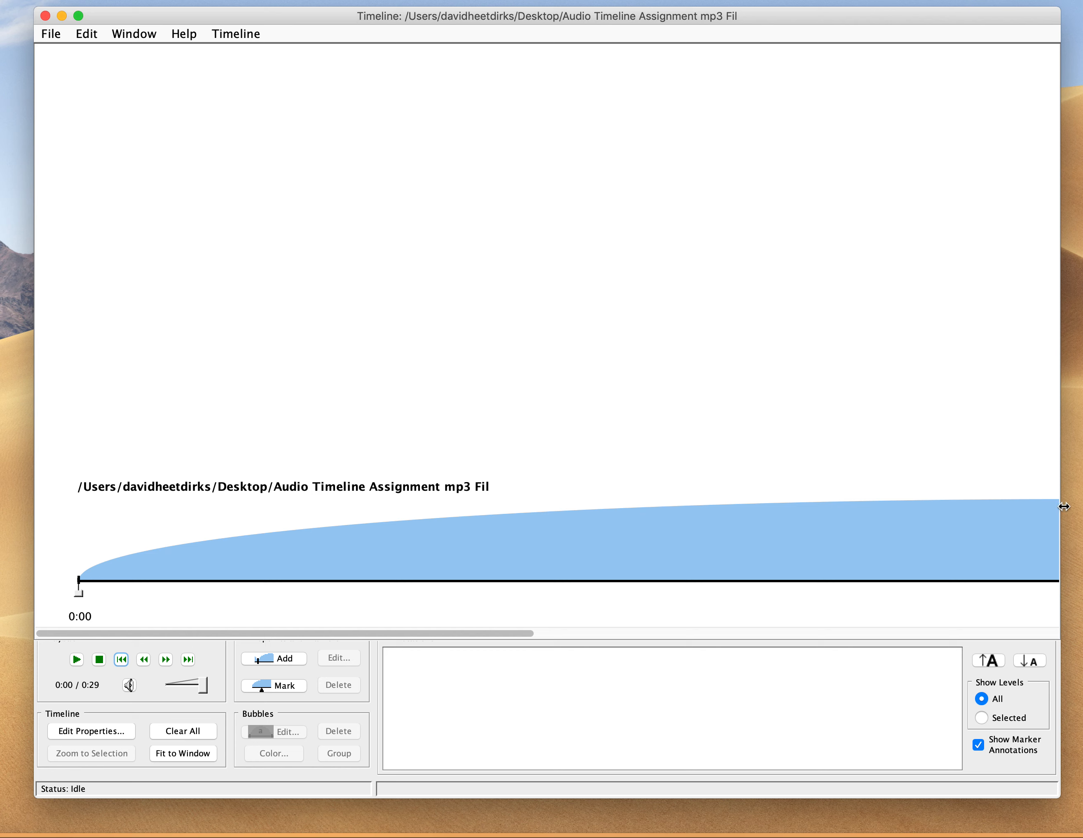
left_click_drag(476, 632, 433, 632)
left_click(192, 751)
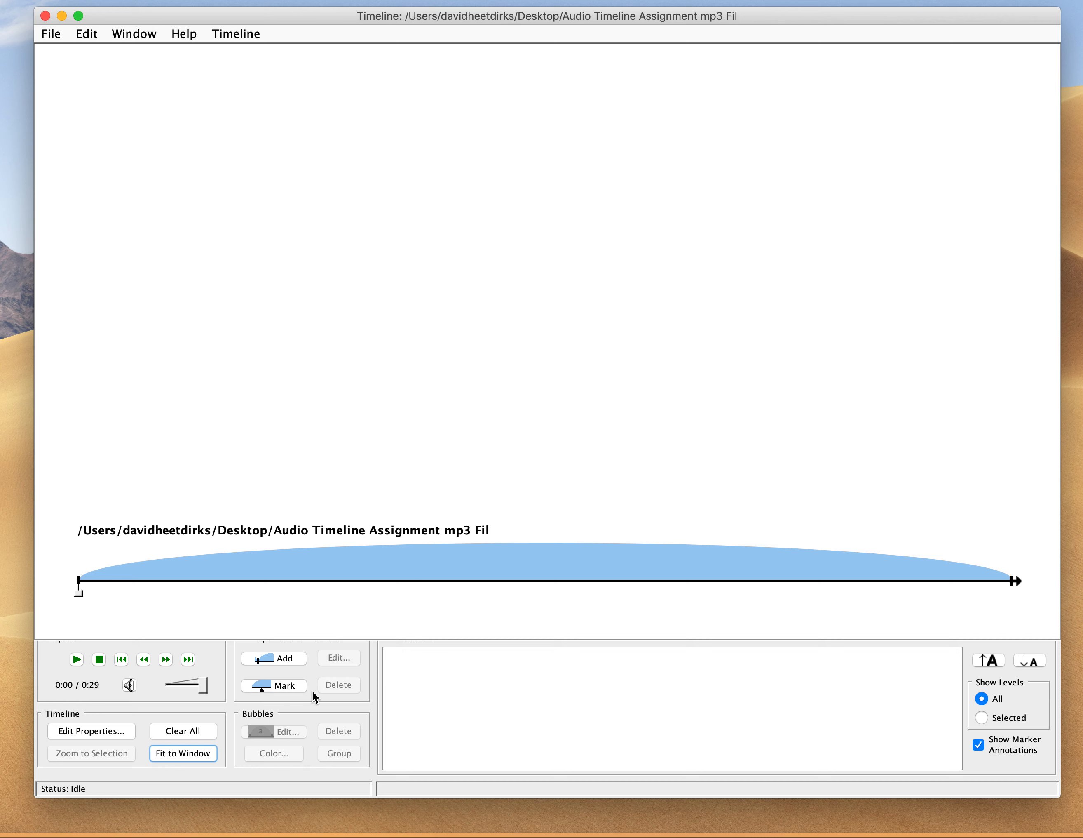
left_click(229, 37)
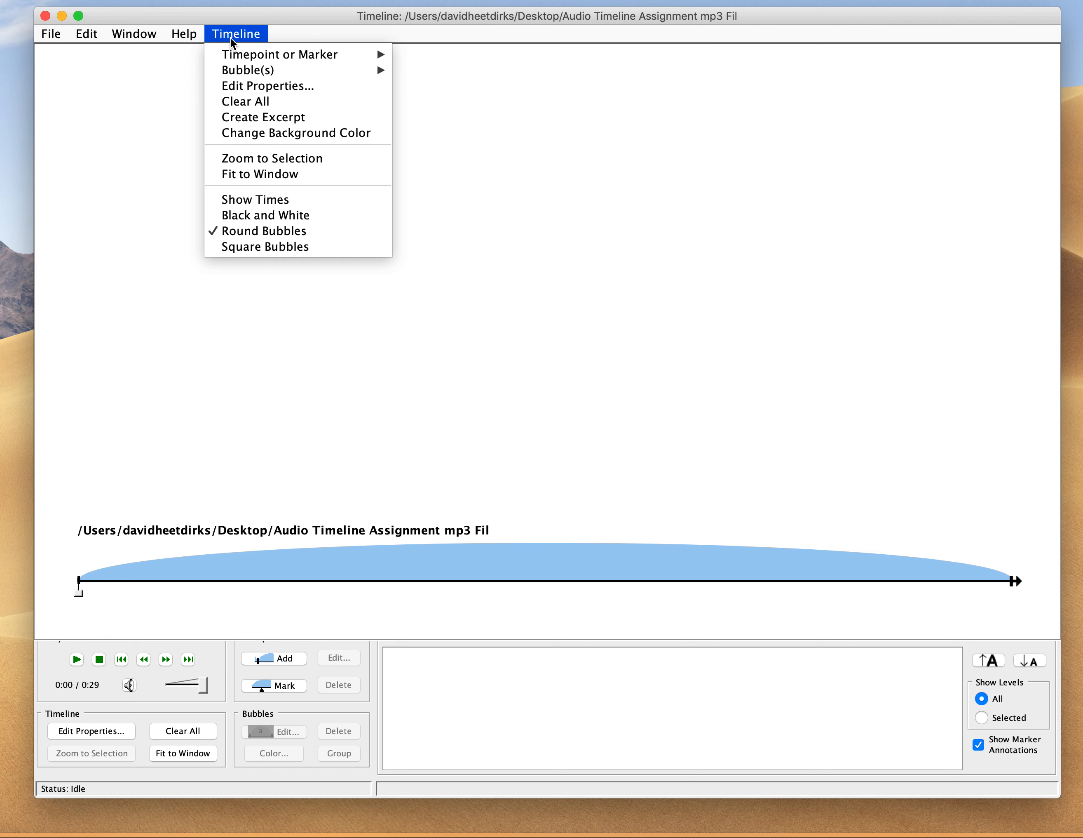
mouse_move(329, 54)
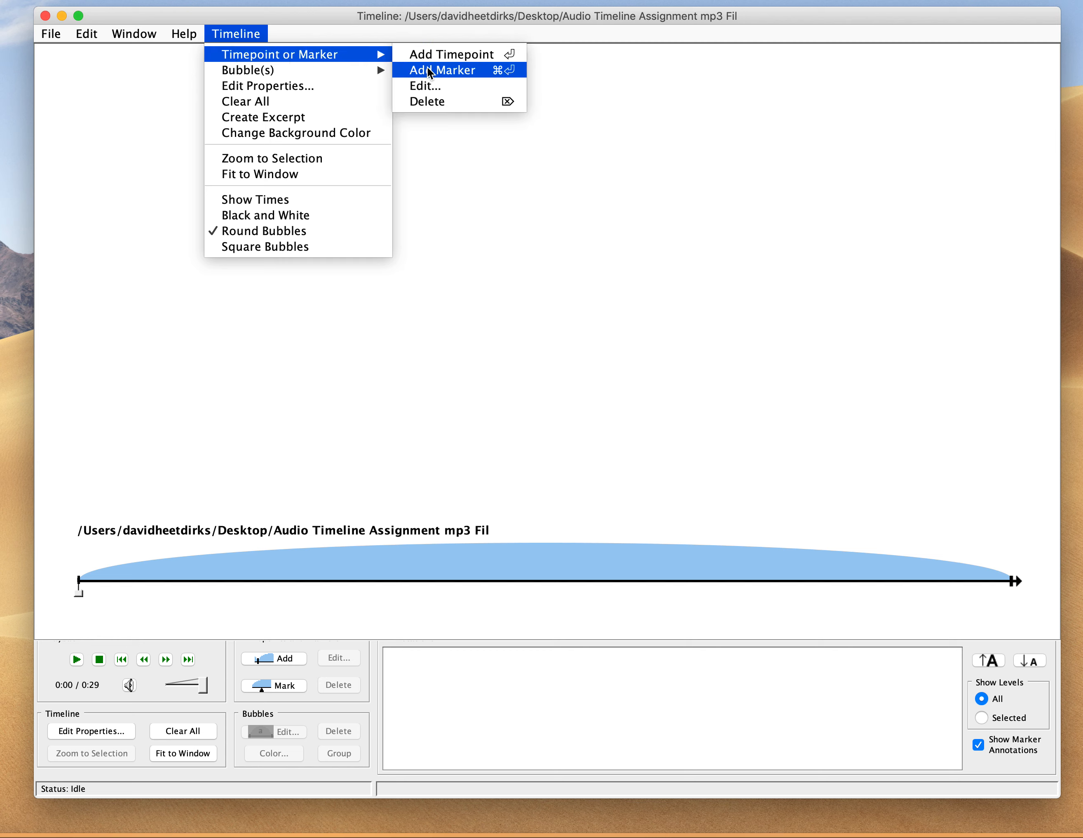
left_click(486, 292)
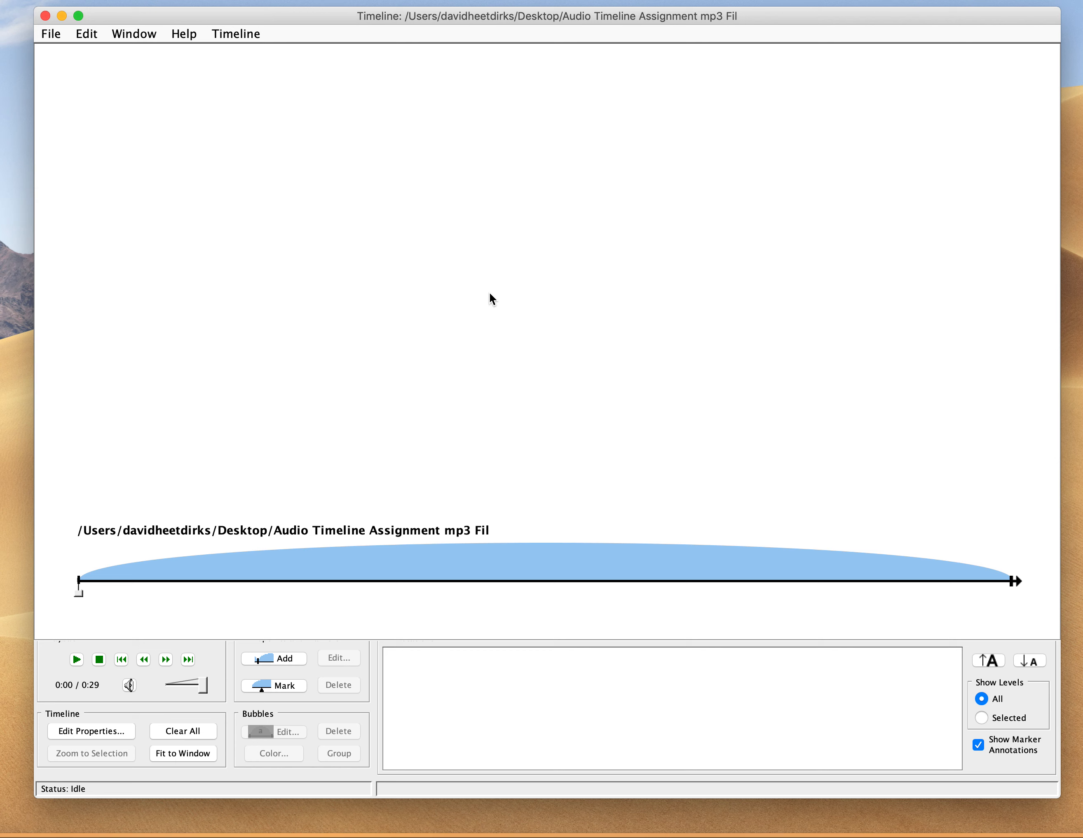
Play the audio and add markers on the fly at about 0:13.2 and 0:26.8
left_click(77, 659)
key("m")
key("m")
Label the marker at 0:13.2 "HC" and annotate it "This HC is embellished by a cadential six-four."
double_click(503, 585)
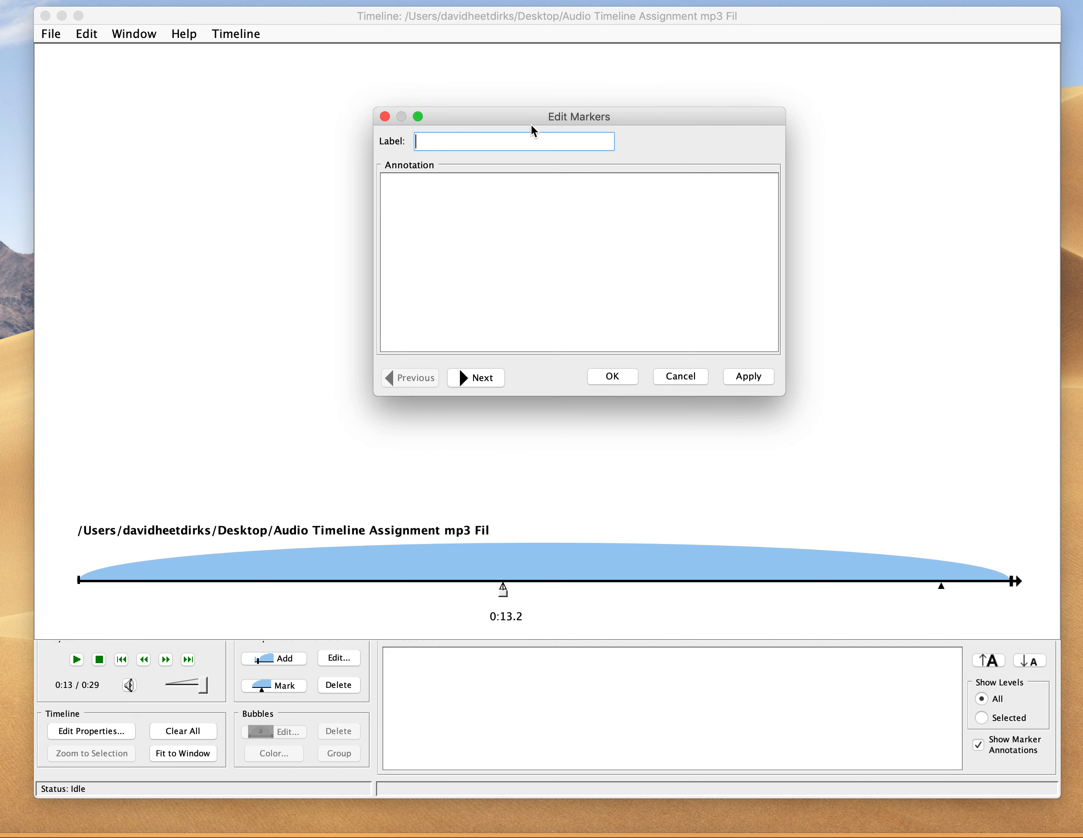
mouse_move(530, 117)
left_mouse_down()
mouse_move(268, 113)
mouse_move(252, 95)
left_mouse_up()
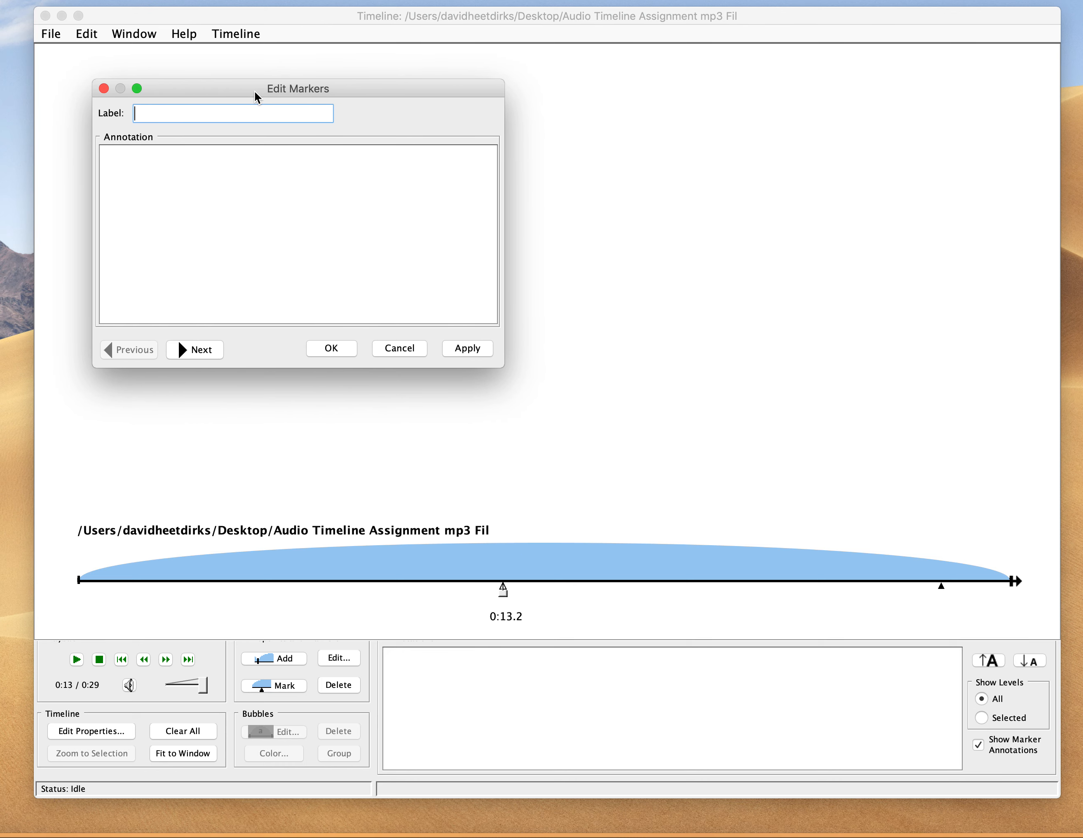
type("HC")
key("Tab")
type("This h")
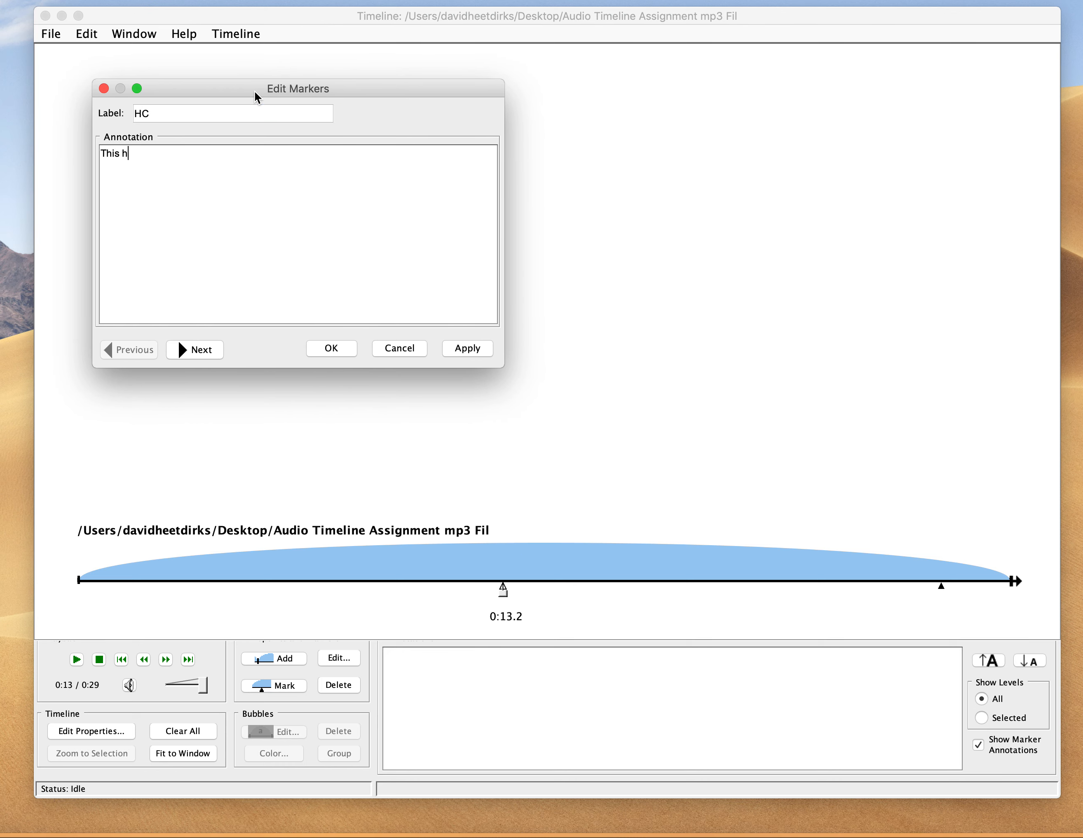
key("BackSpace")
type("HC is embellished by a cadential six-four.")
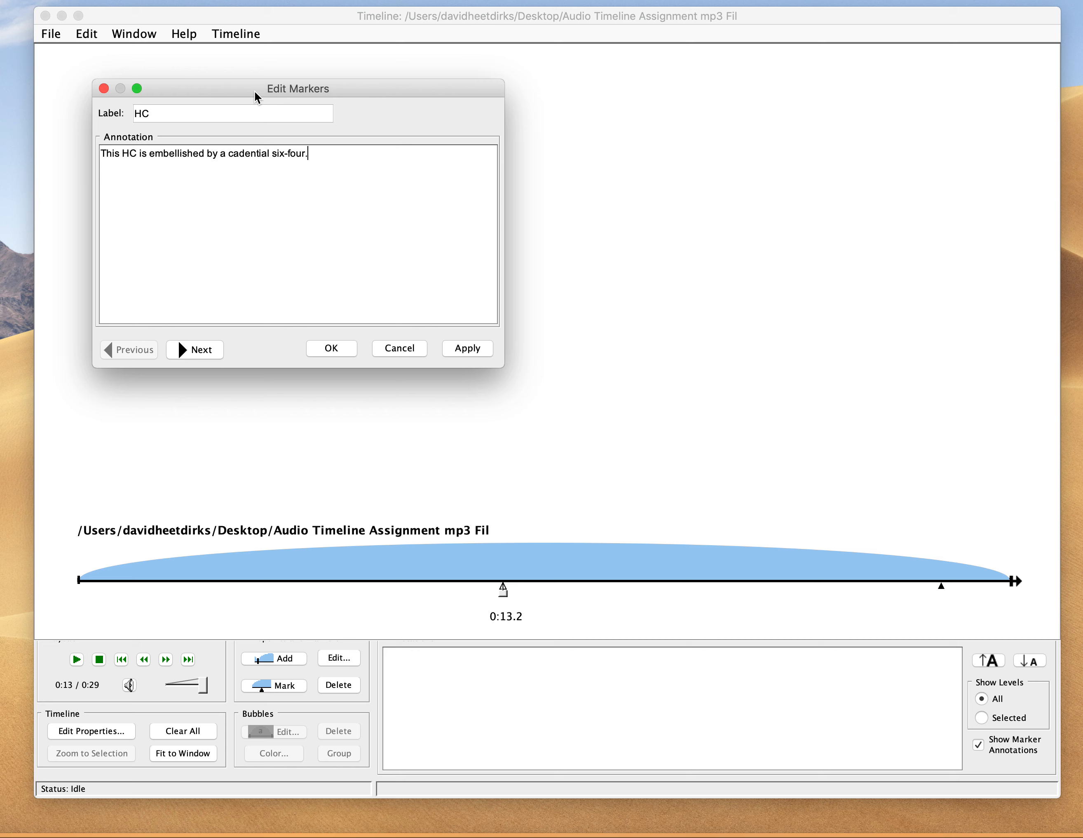
left_click(477, 349)
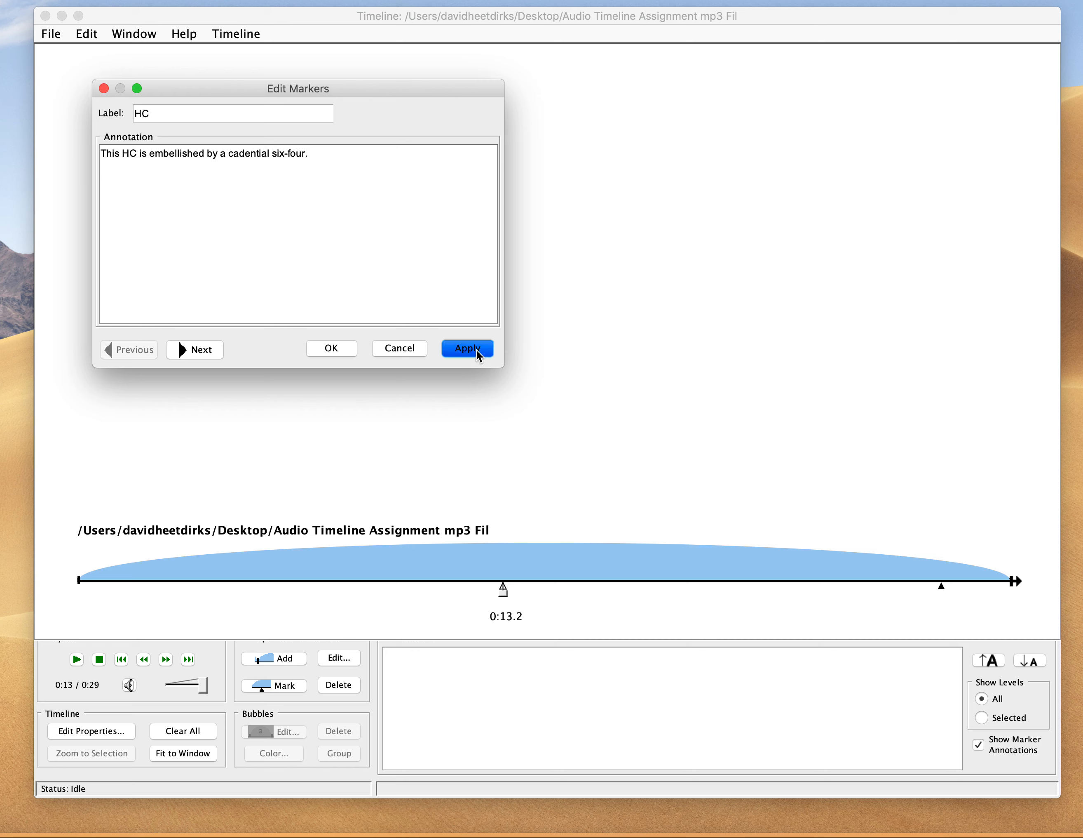
left_click(332, 350)
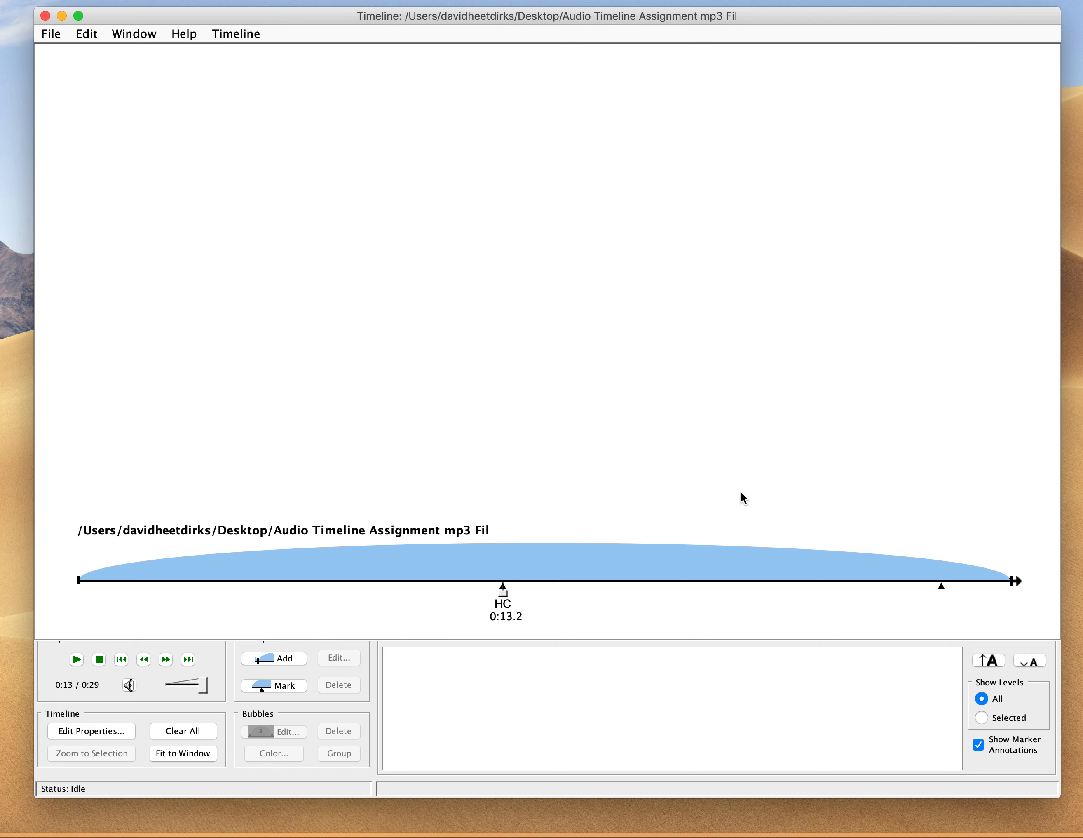
Label the marker at 0:26.8 "PAC" and review the HC marker's entry in the marker editor
double_click(943, 585)
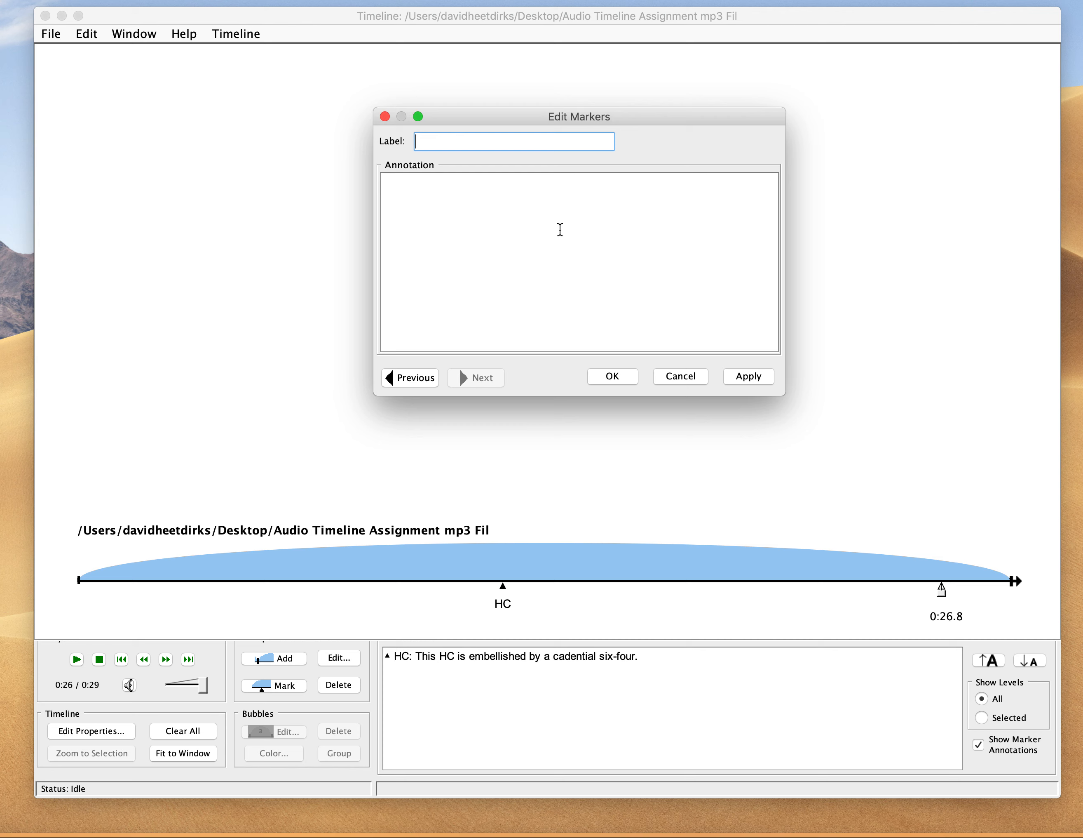
type("PAC")
left_click(747, 383)
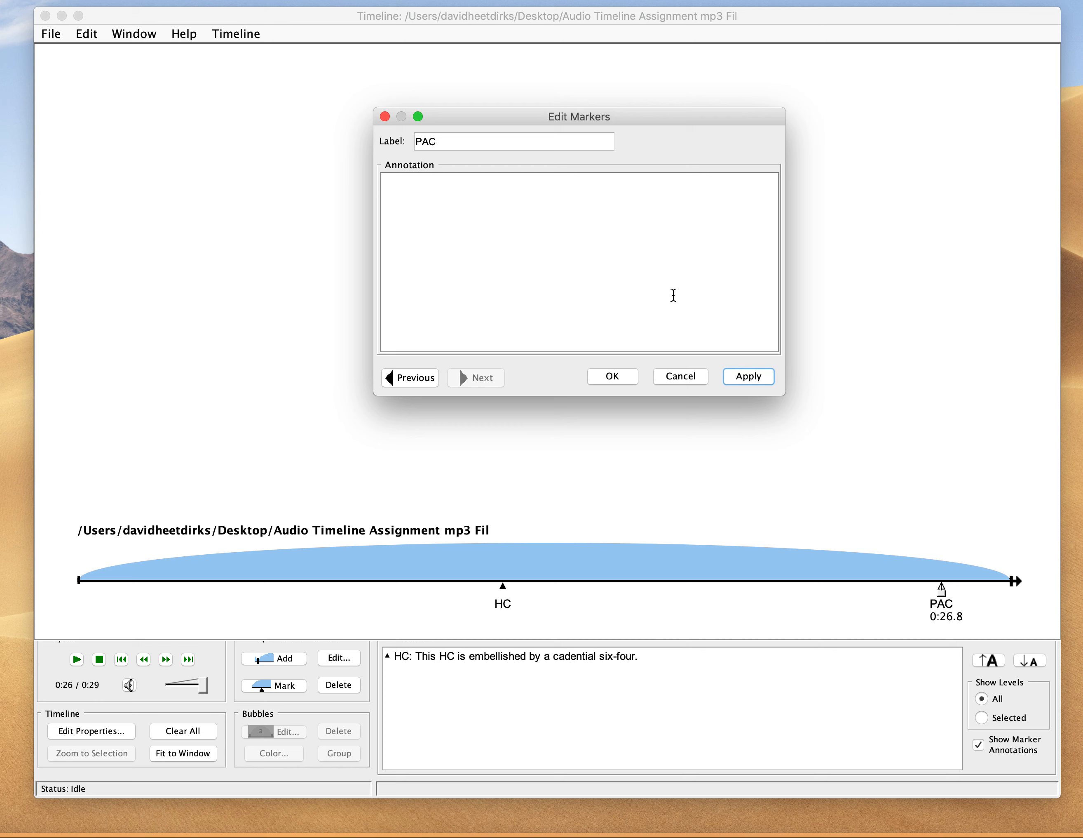
left_click(410, 379)
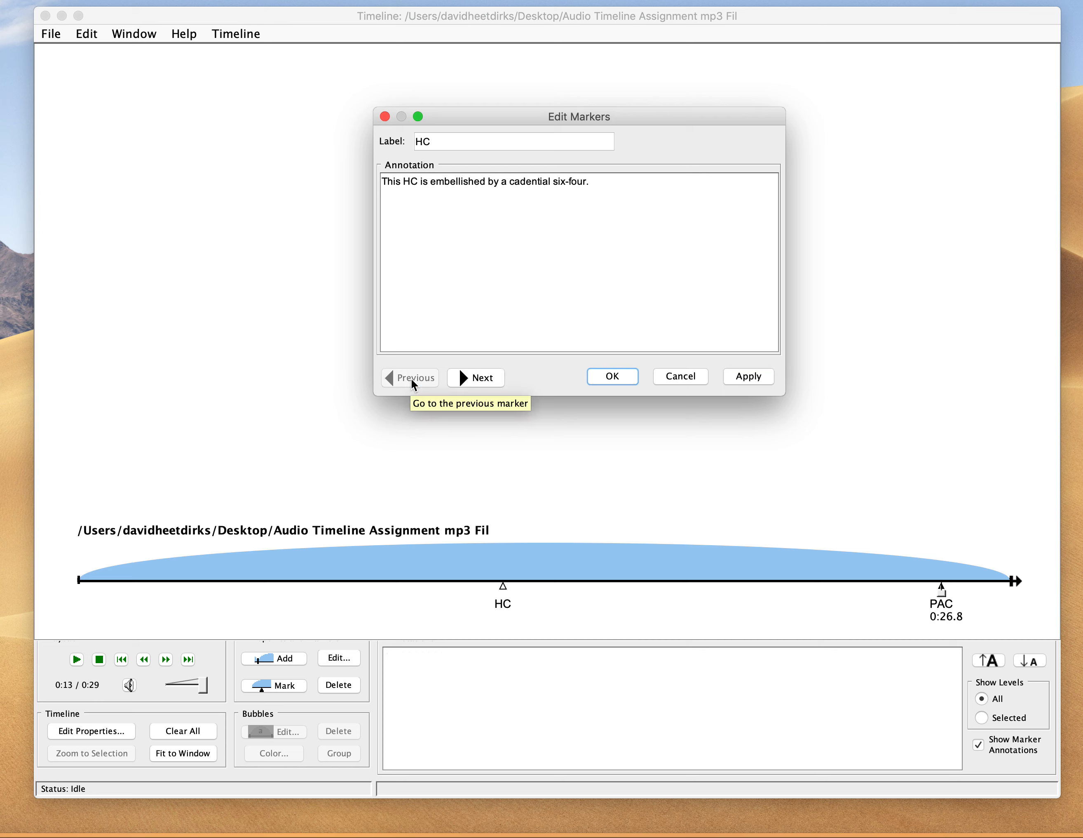
left_click(480, 379)
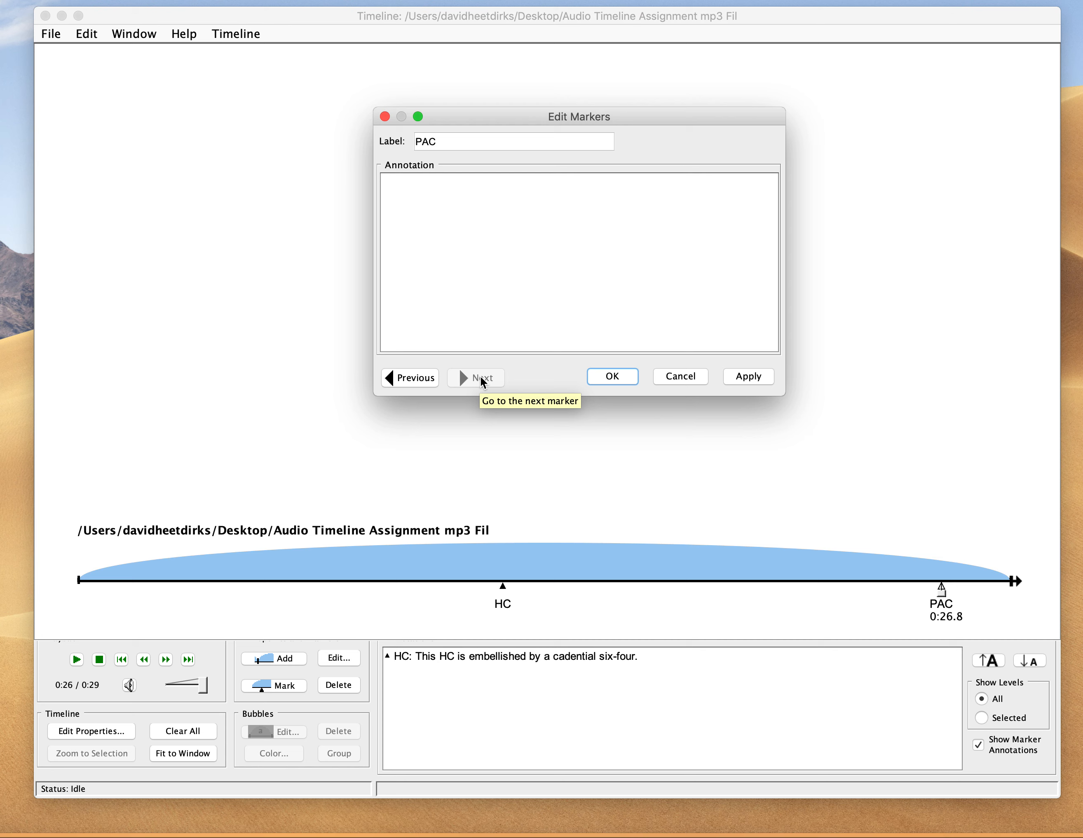
left_click(606, 376)
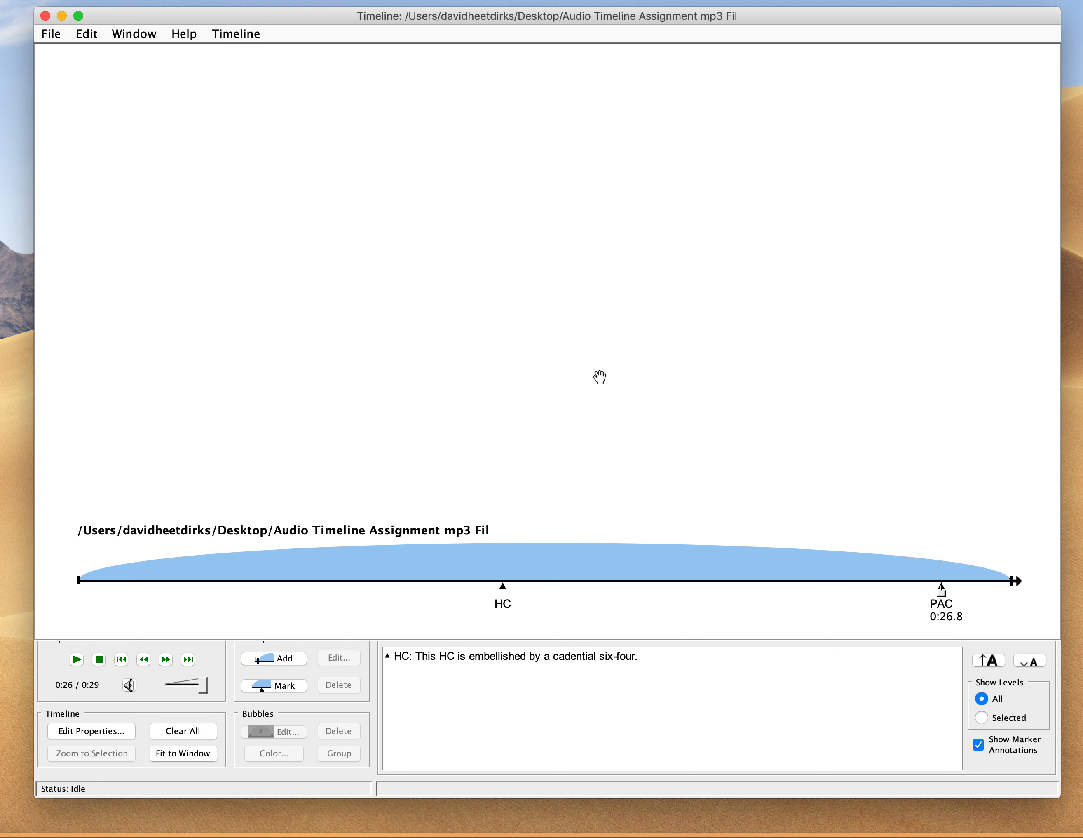
Play the audio from the beginning and add a timepoint at about 0:15.4 to split the timeline into two bubbles
left_click(121, 660)
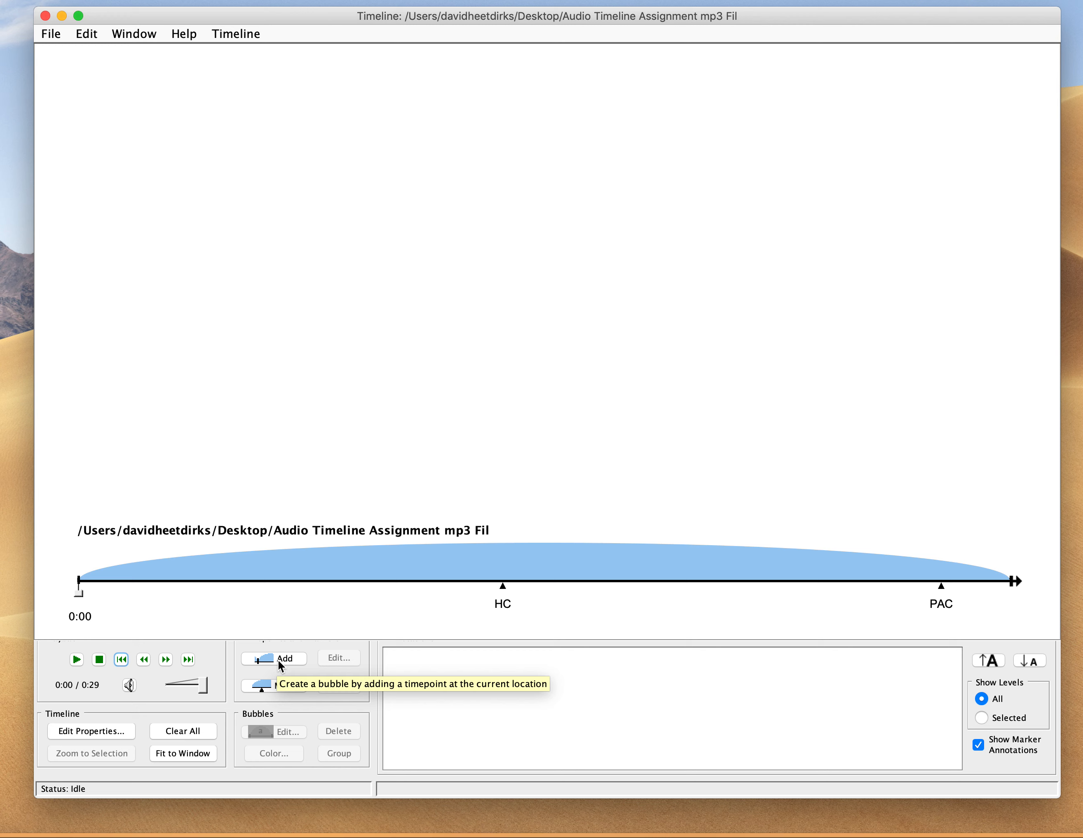
left_click(229, 36)
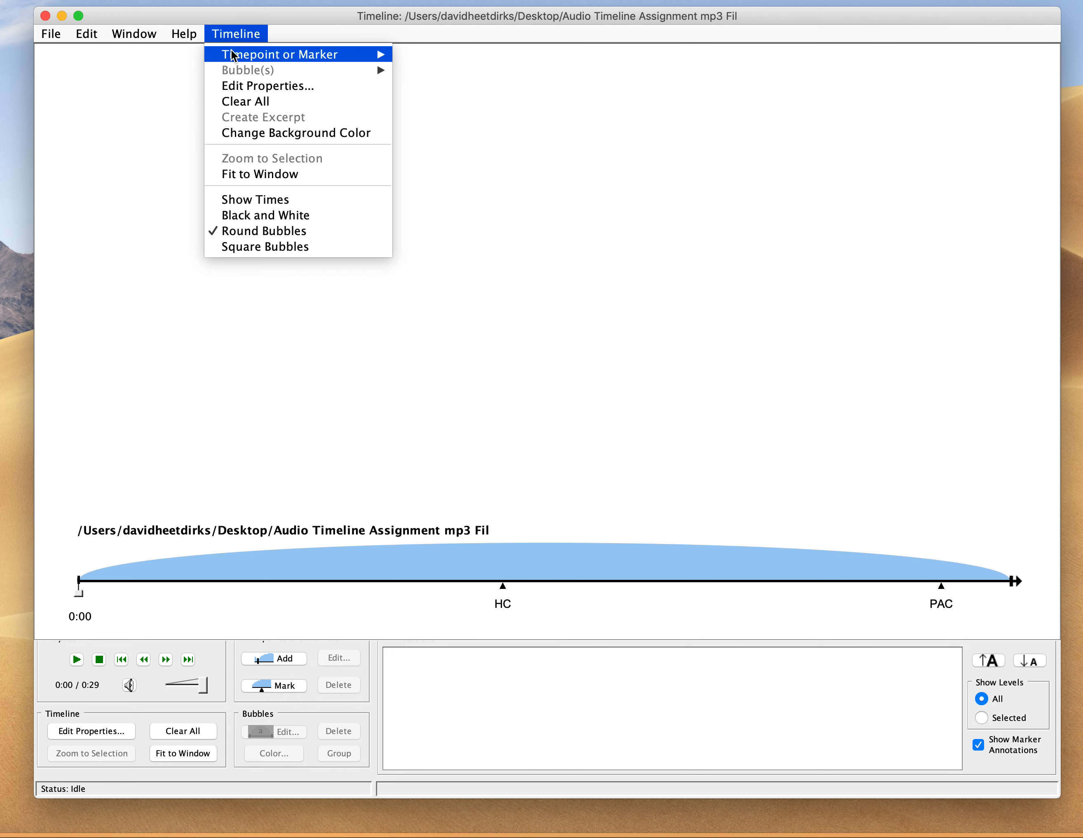
mouse_move(349, 54)
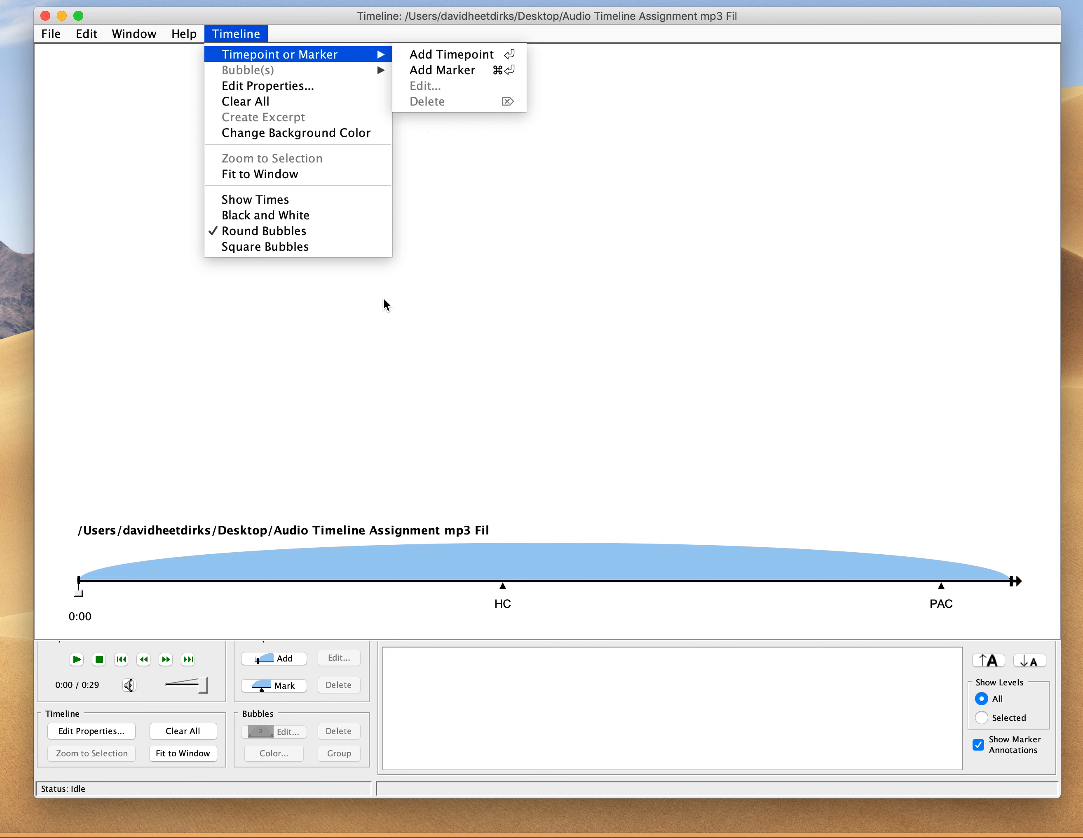
left_click(240, 425)
left_click(76, 660)
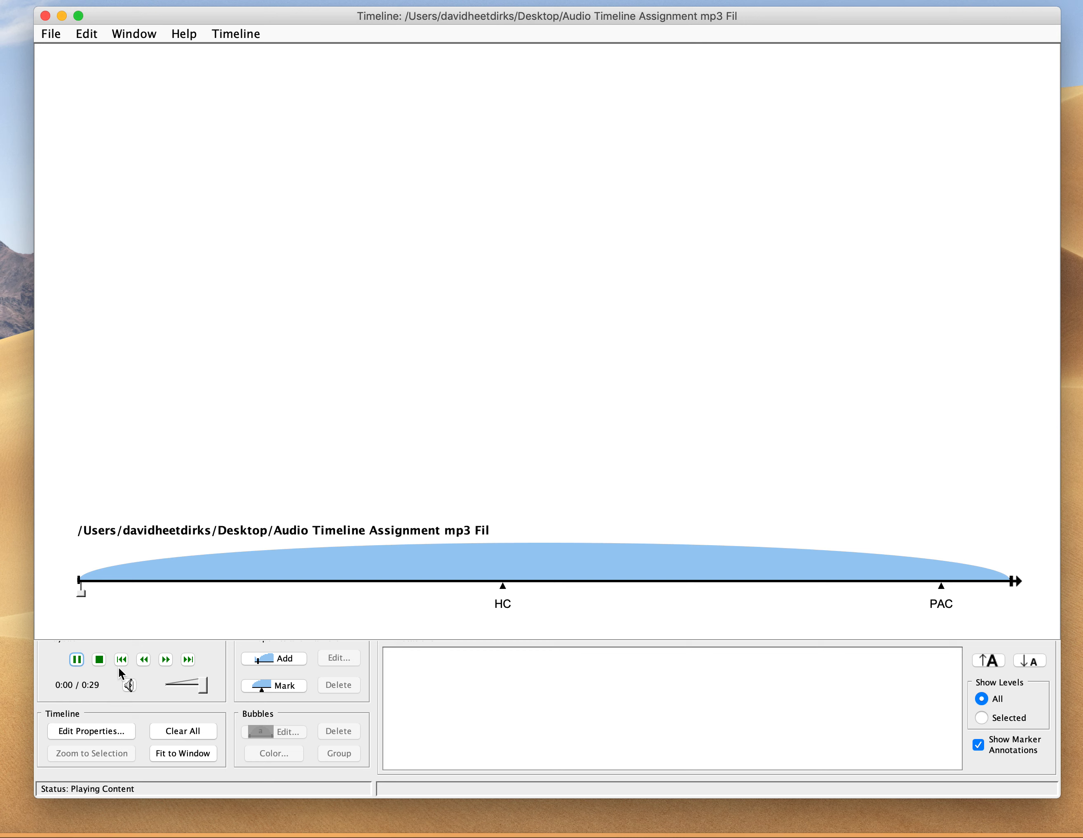
left_click(274, 660)
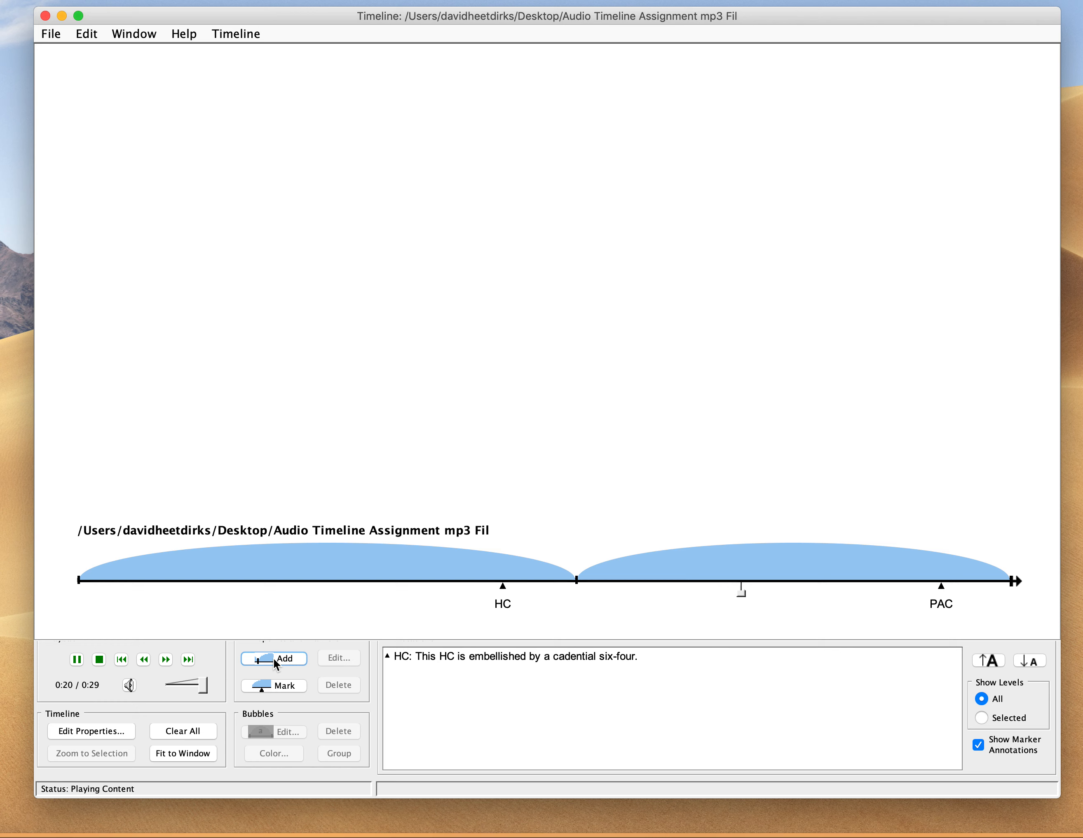
Add another timepoint at about 0:22.0 and delete the bubble that starts there
left_click(274, 658)
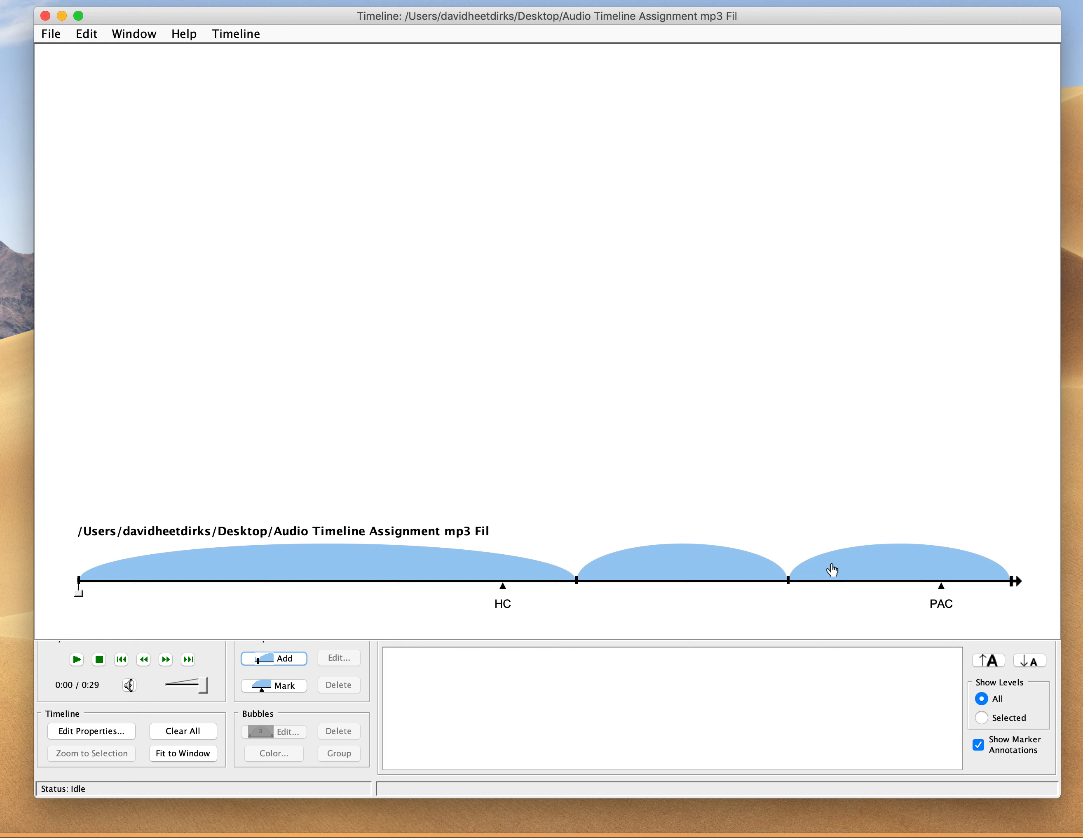
left_click(878, 566)
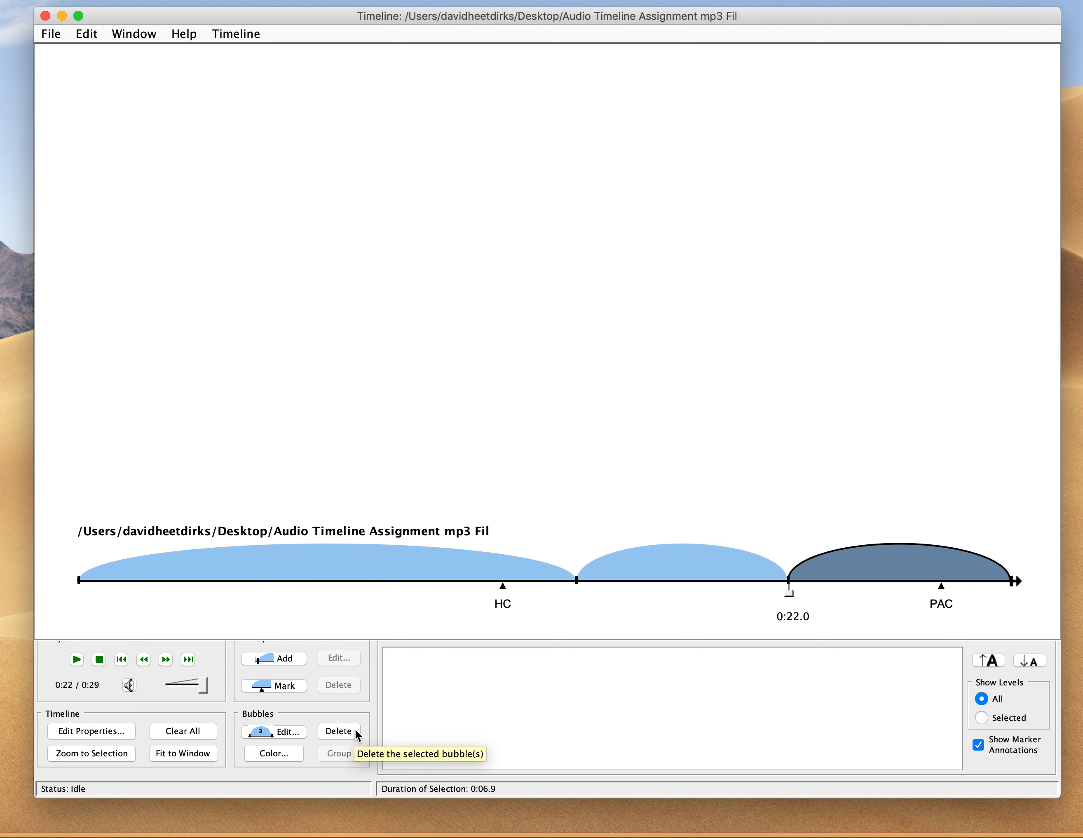
left_click(342, 731)
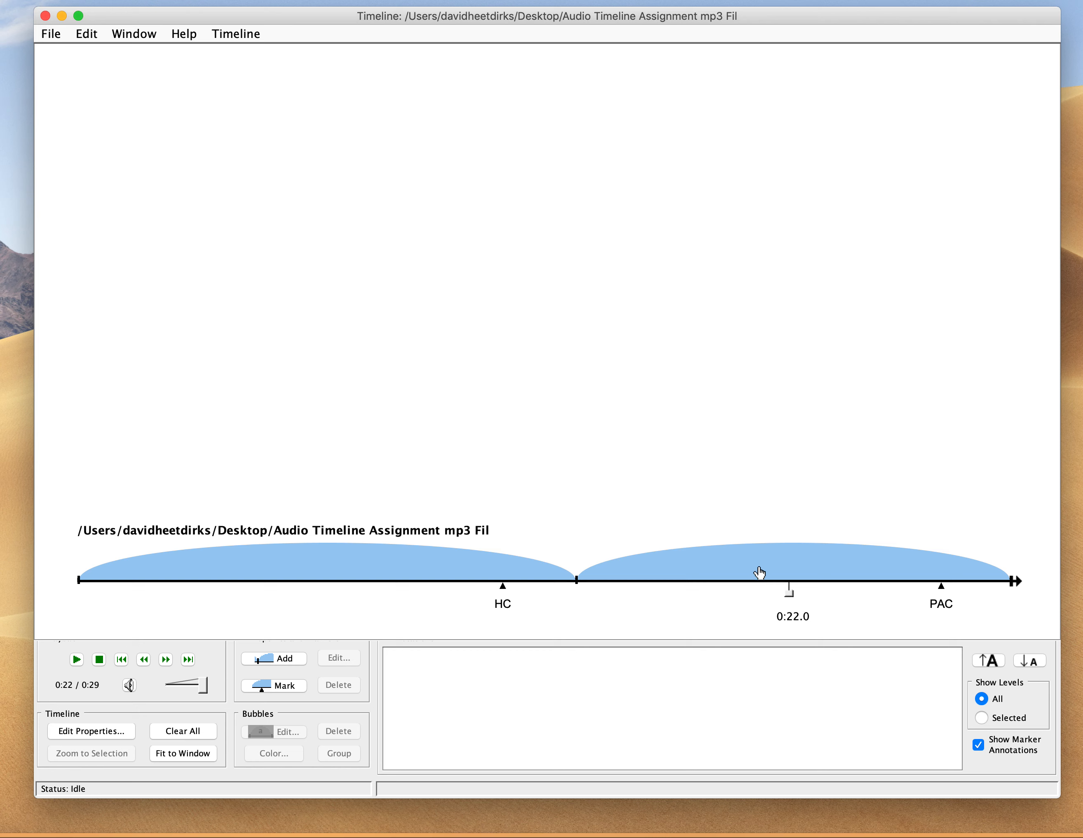
Select the second bubble and start playback from its beginning
left_click(759, 573)
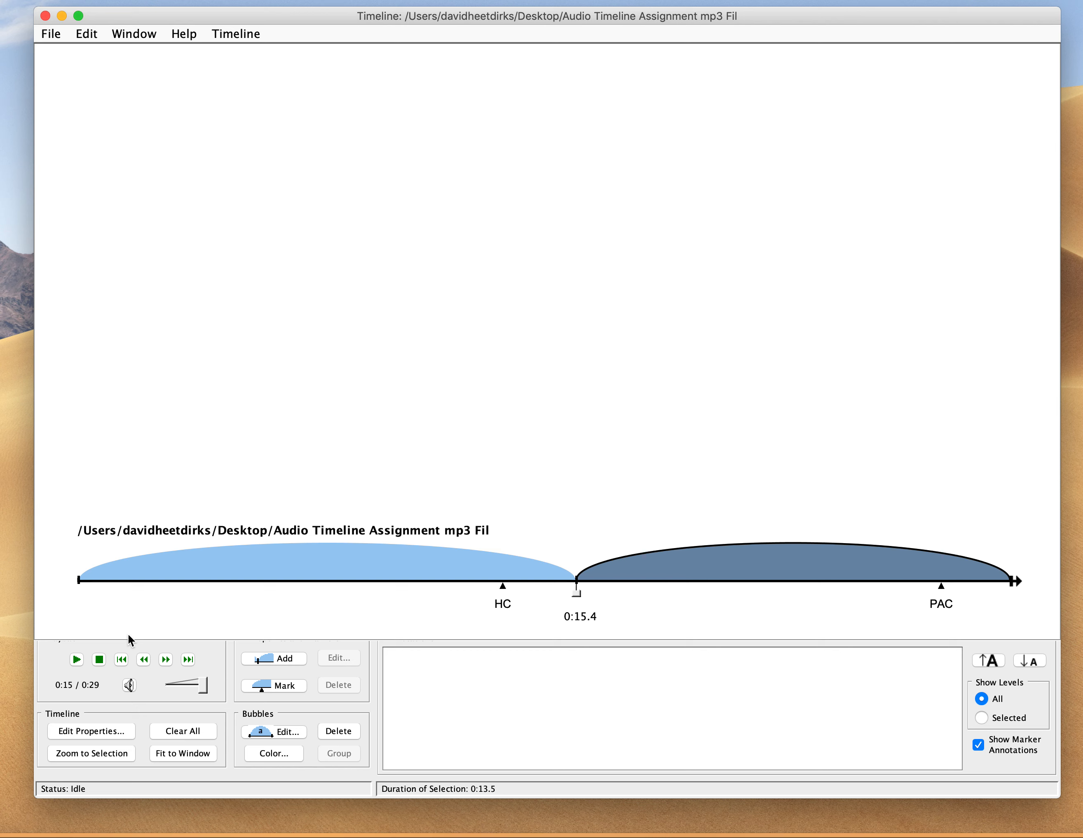
left_click(76, 660)
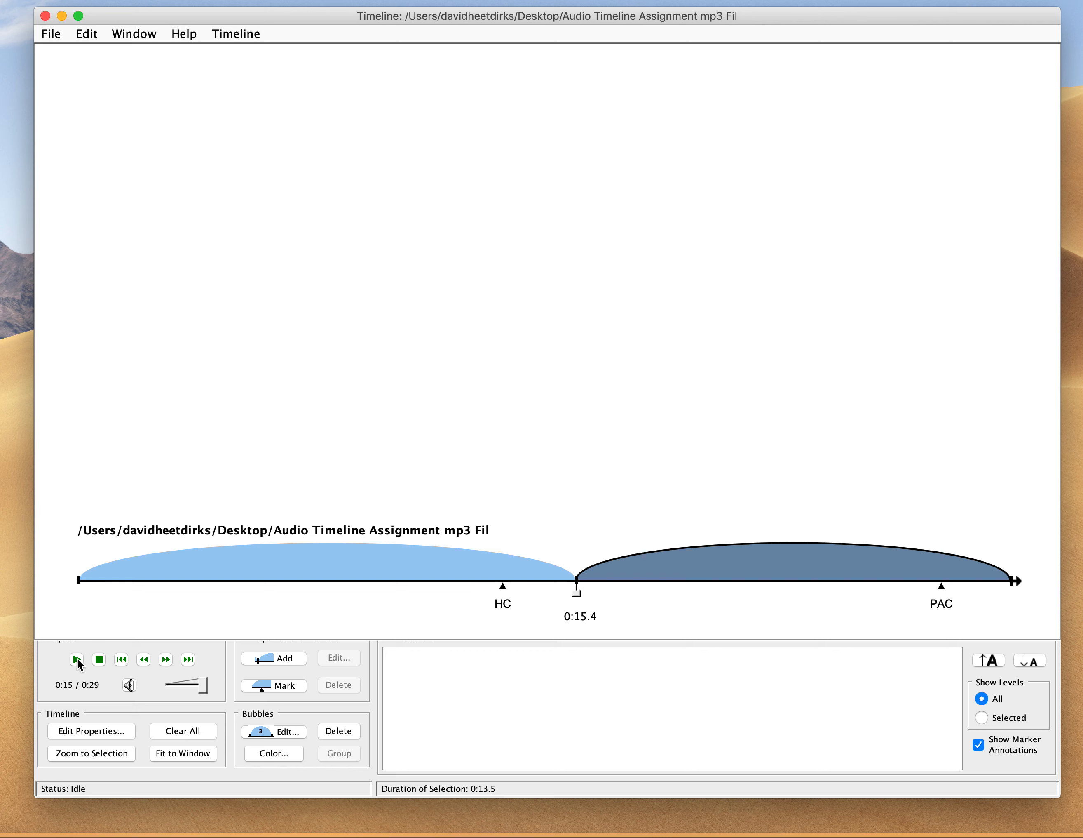
Move the timepoint between the two bubbles back to 0:15.0 and play the second bubble briefly to check its start
left_click(99, 660)
left_click(576, 581)
left_click_drag(582, 587, 561, 583)
left_click(620, 577)
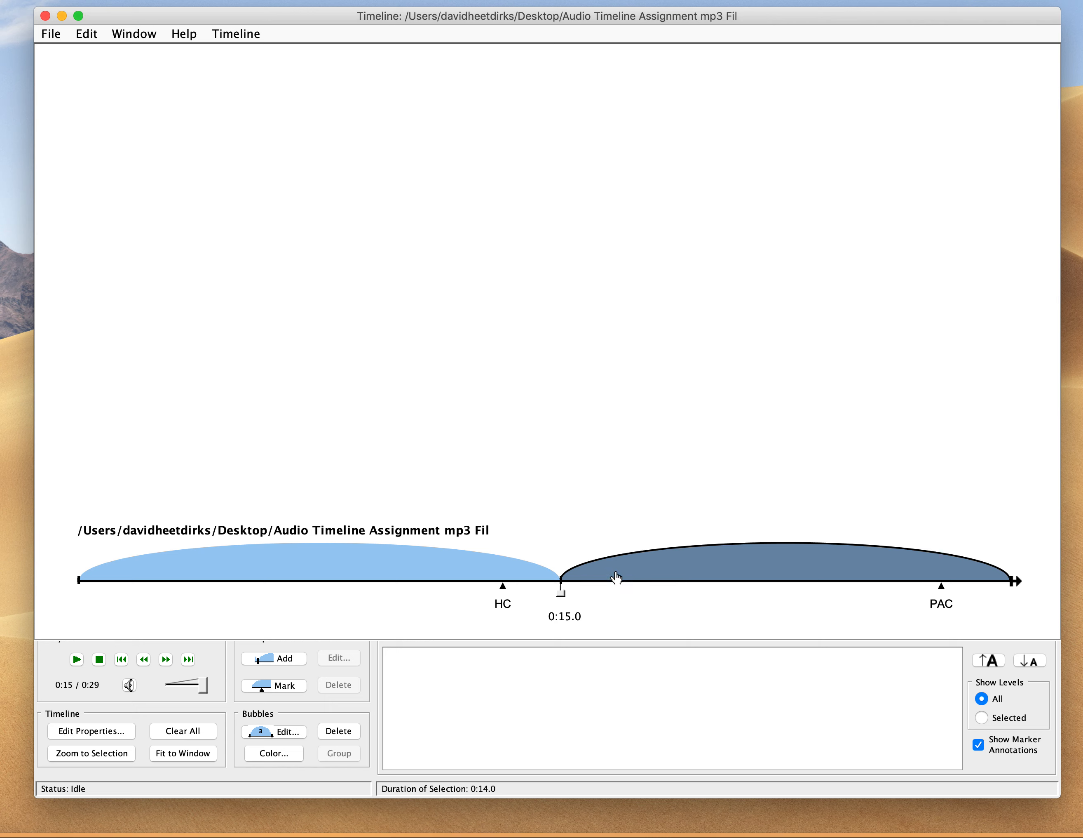
left_click(76, 660)
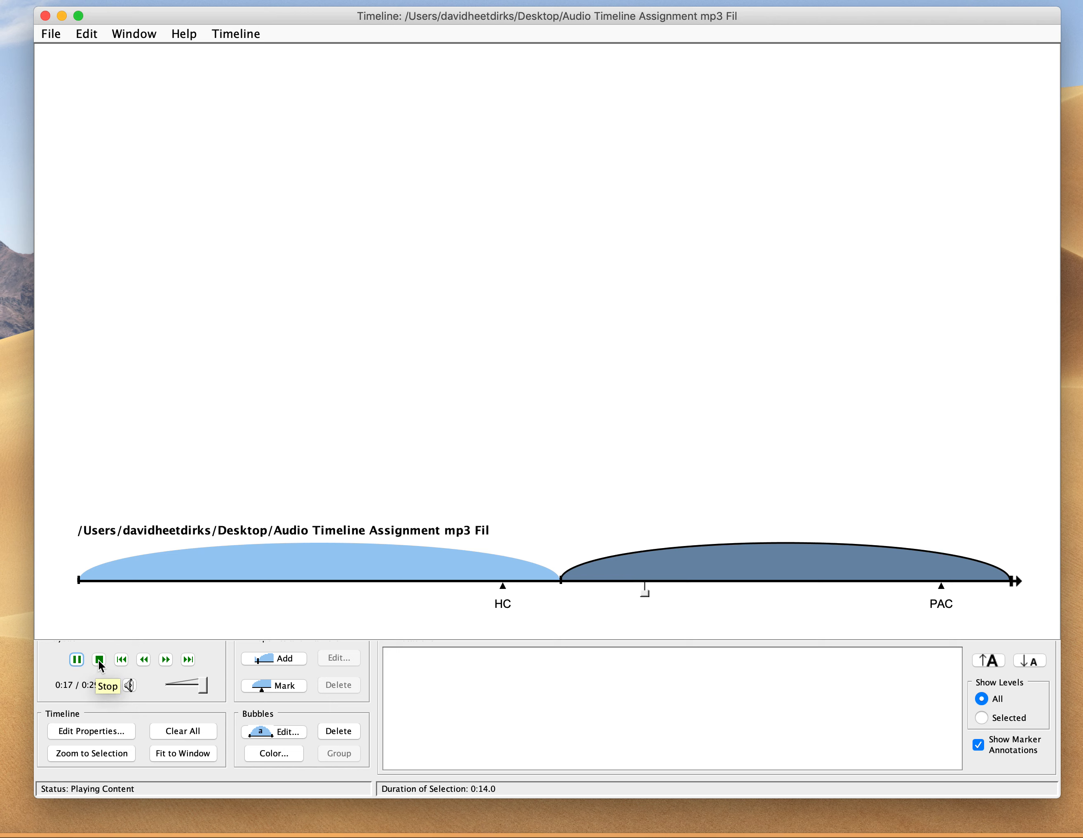
left_click(99, 659)
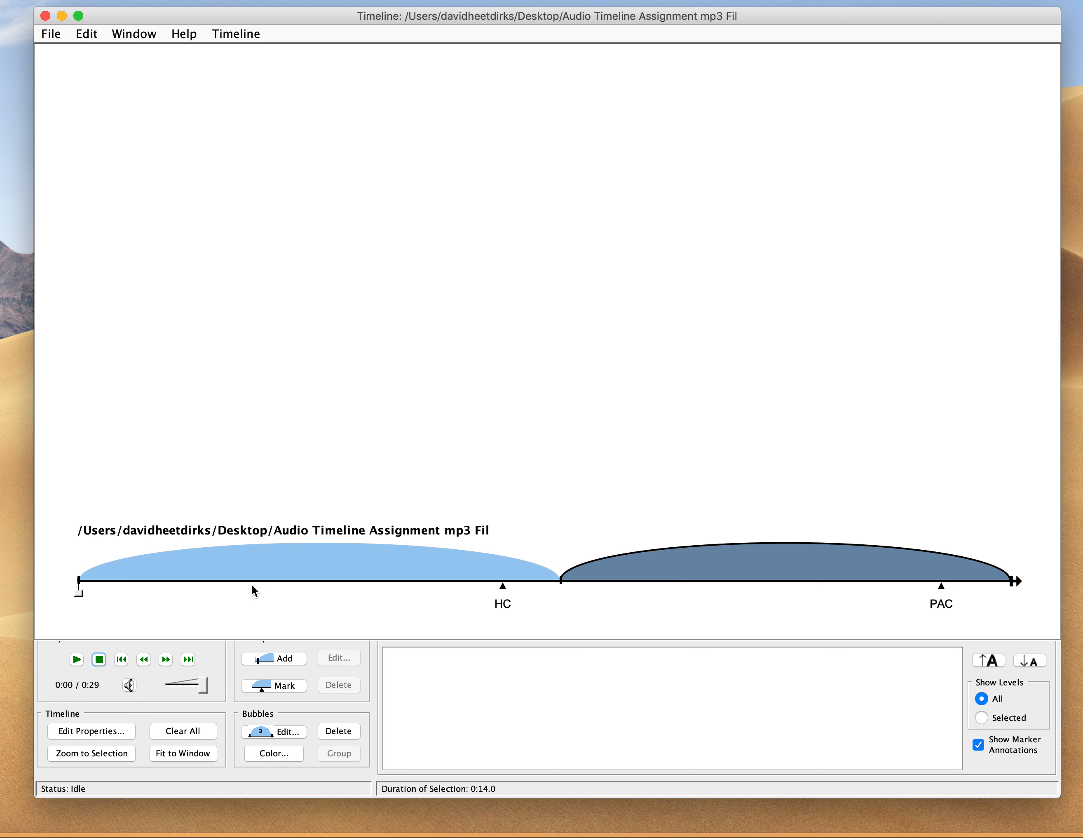
Label the first bubble "antecedent" and apply the label
double_click(314, 567)
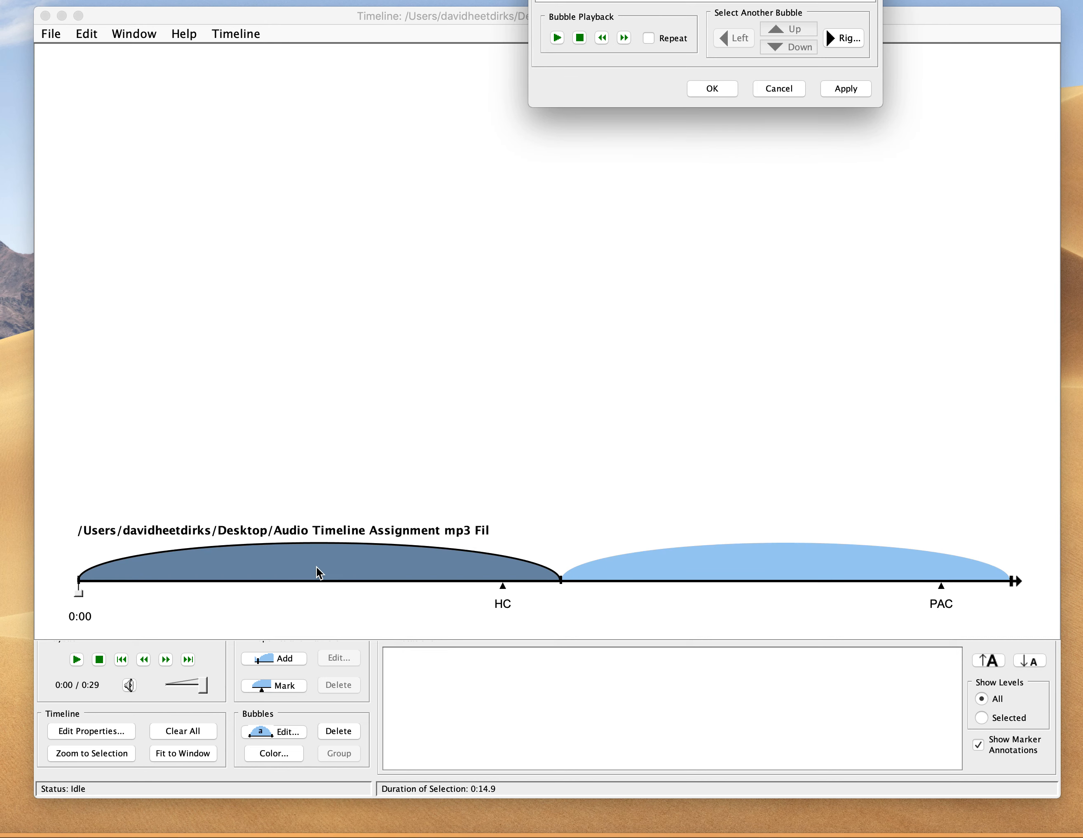
left_click_drag(651, 0, 250, 46)
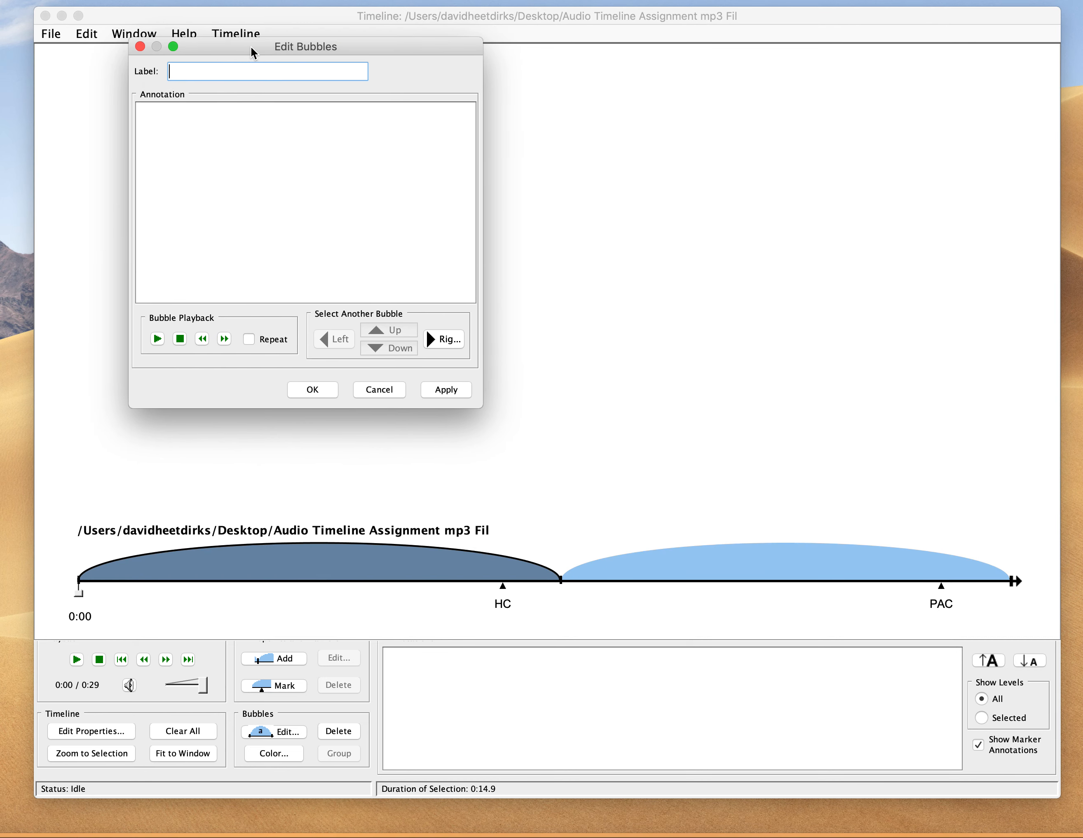
type("antecedent")
left_click(442, 389)
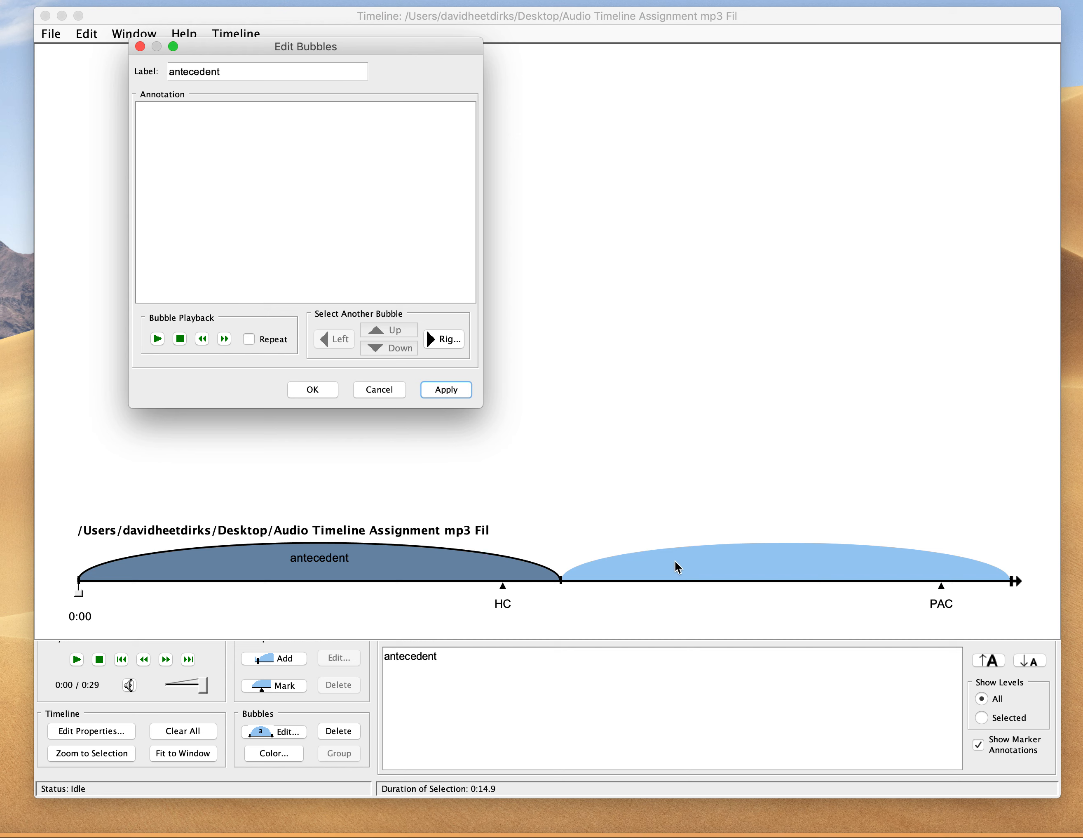
Label the second bubble "consequent", close the bubble editor and clear the selection
left_click(441, 339)
left_click(210, 72)
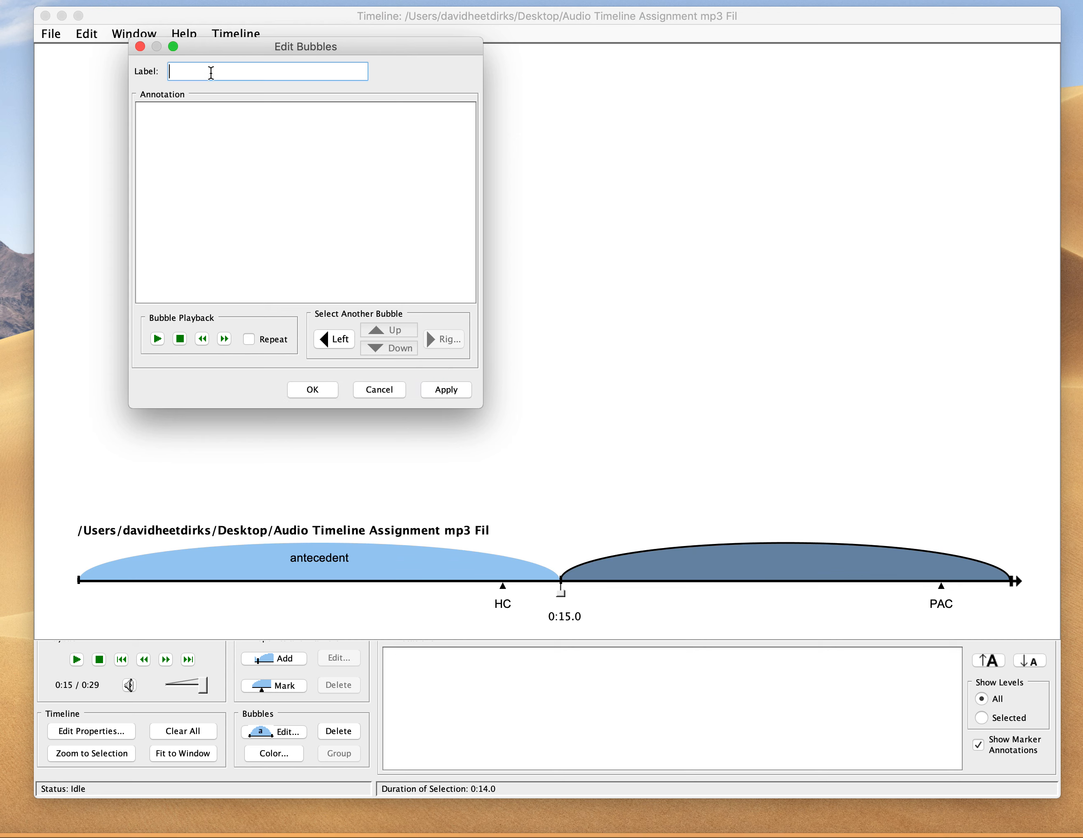
type("consequent")
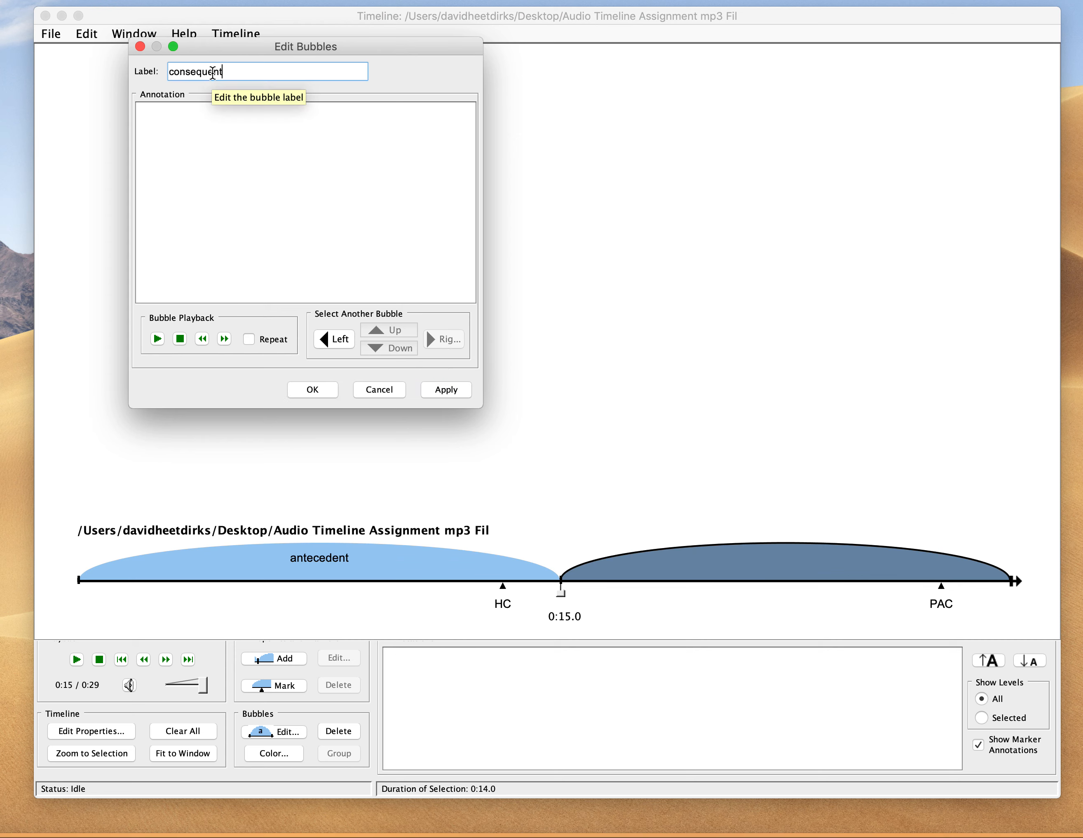
left_click(447, 390)
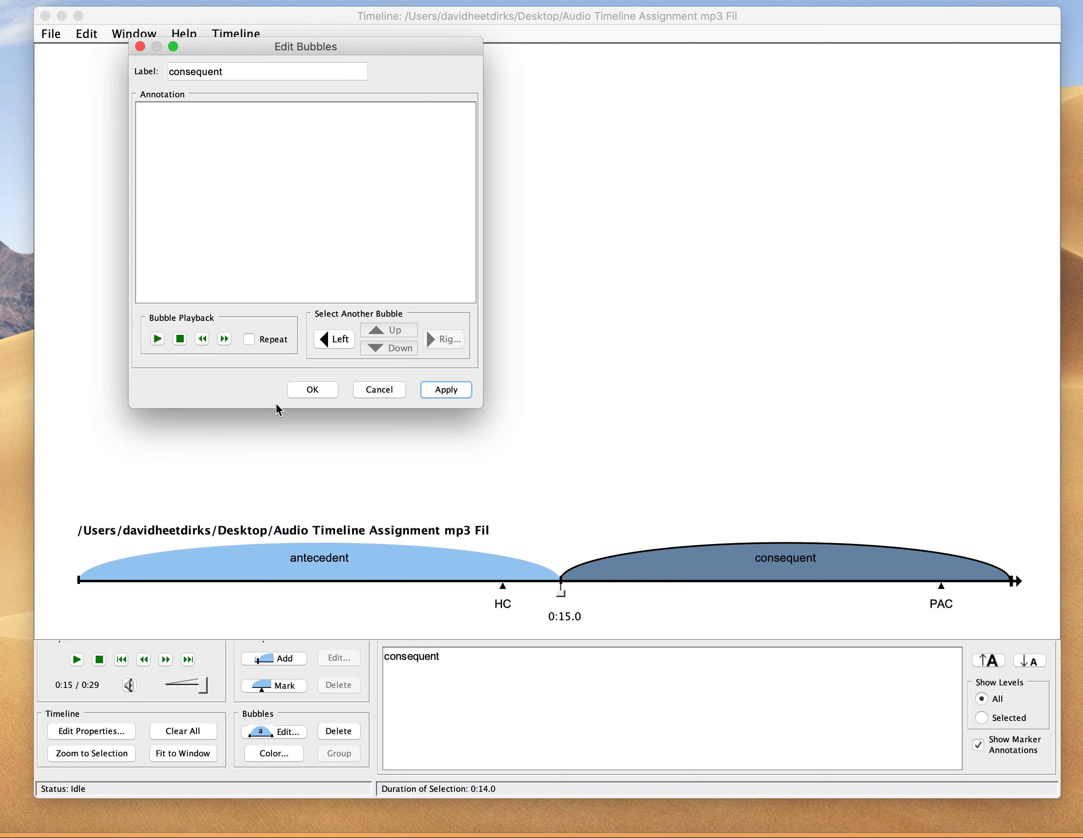
left_click(295, 390)
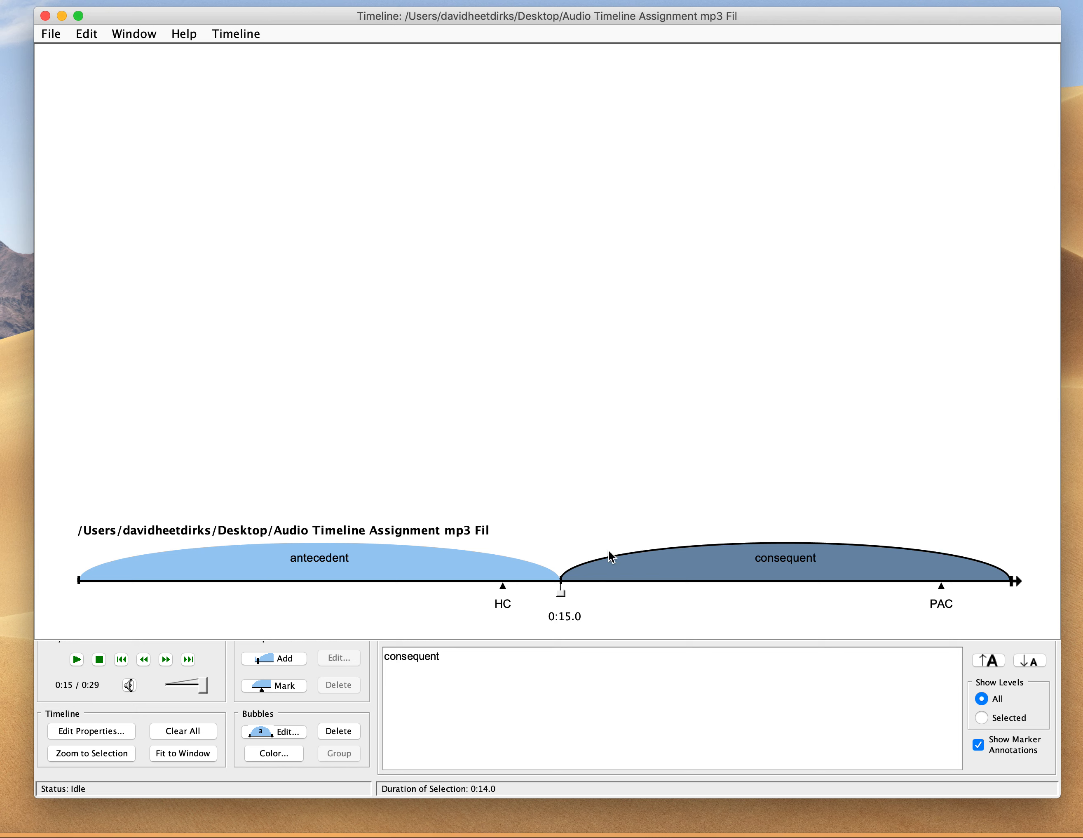
left_click(610, 478)
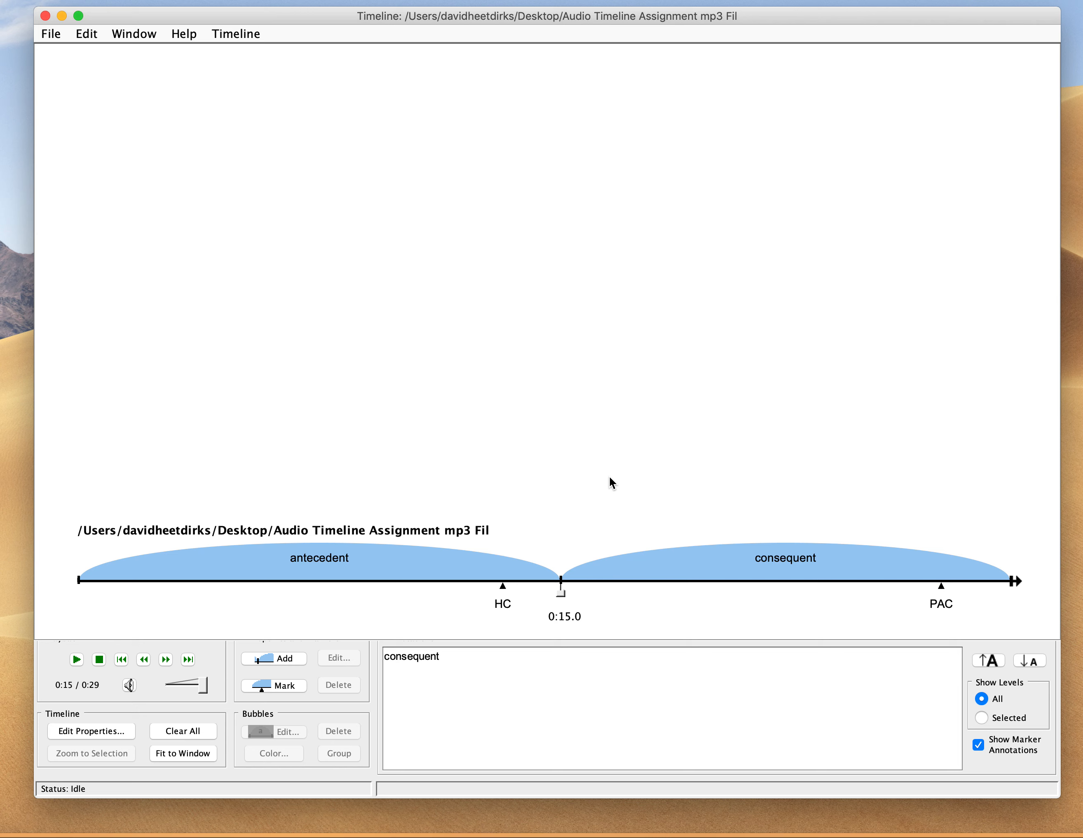
left_click(224, 569)
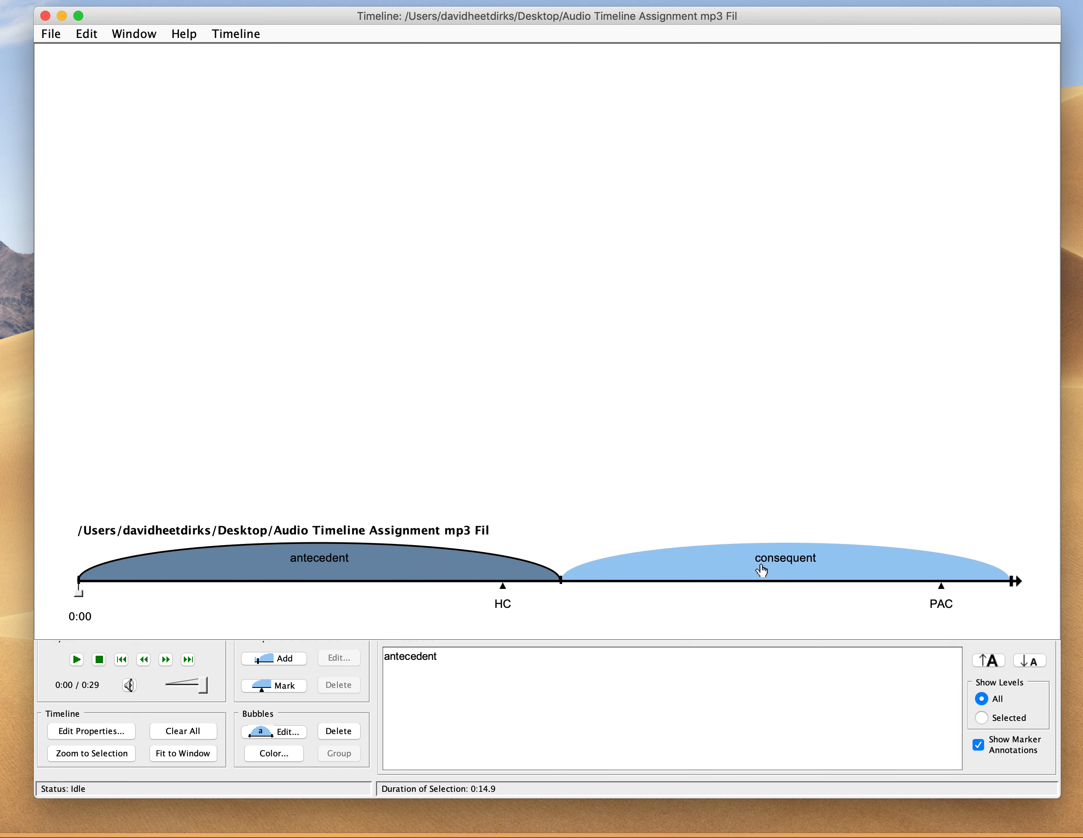
left_click(730, 569, "shift")
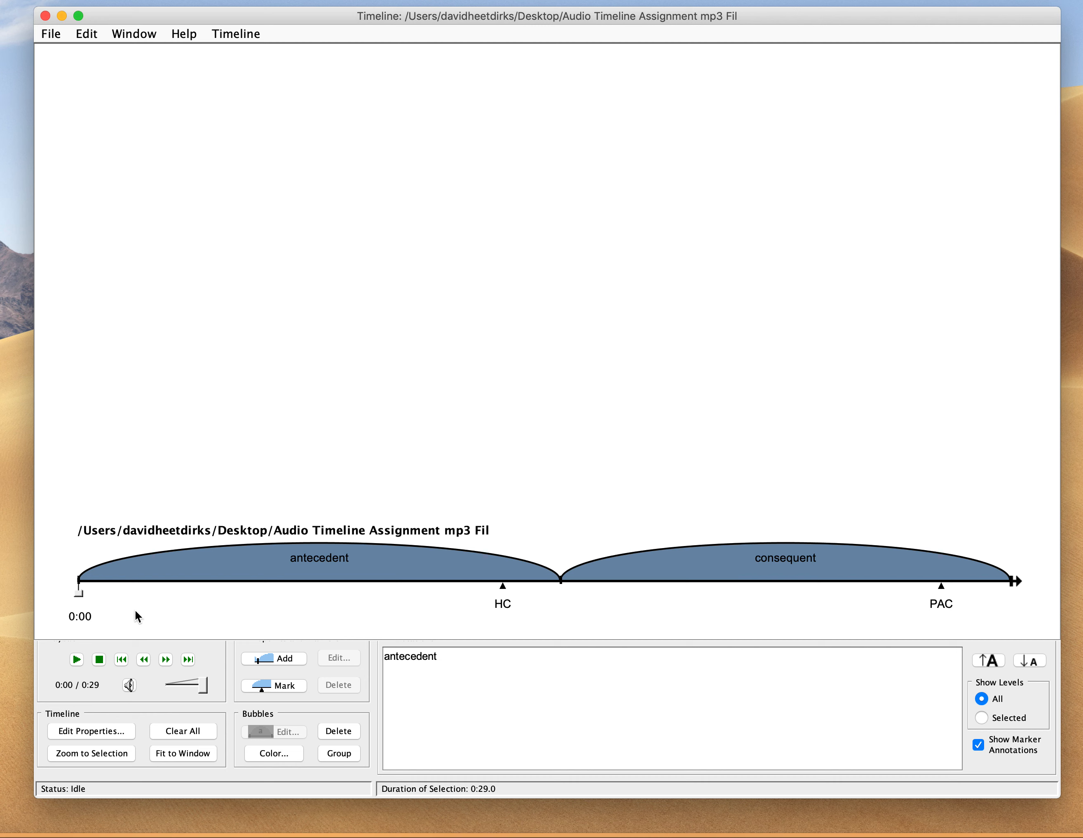
left_click(205, 481)
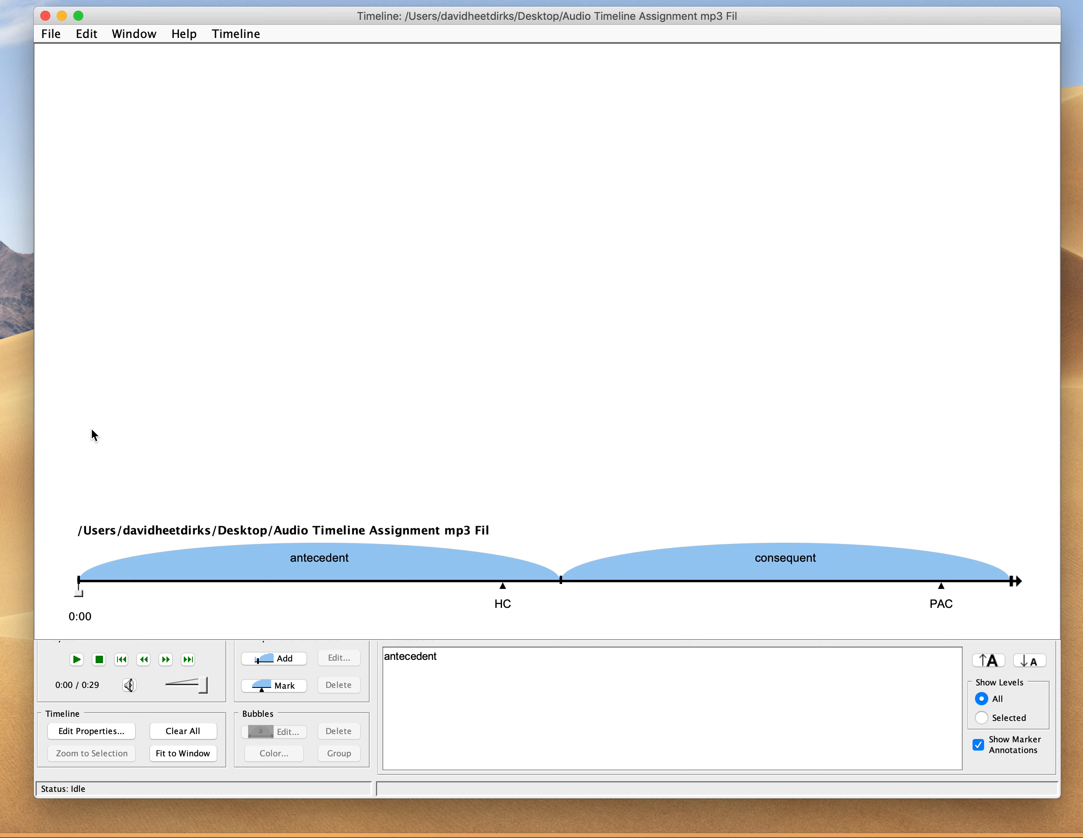
Group the antecedent and consequent bubbles under one larger bubble and label it "period"
left_click_drag(56, 424, 691, 612)
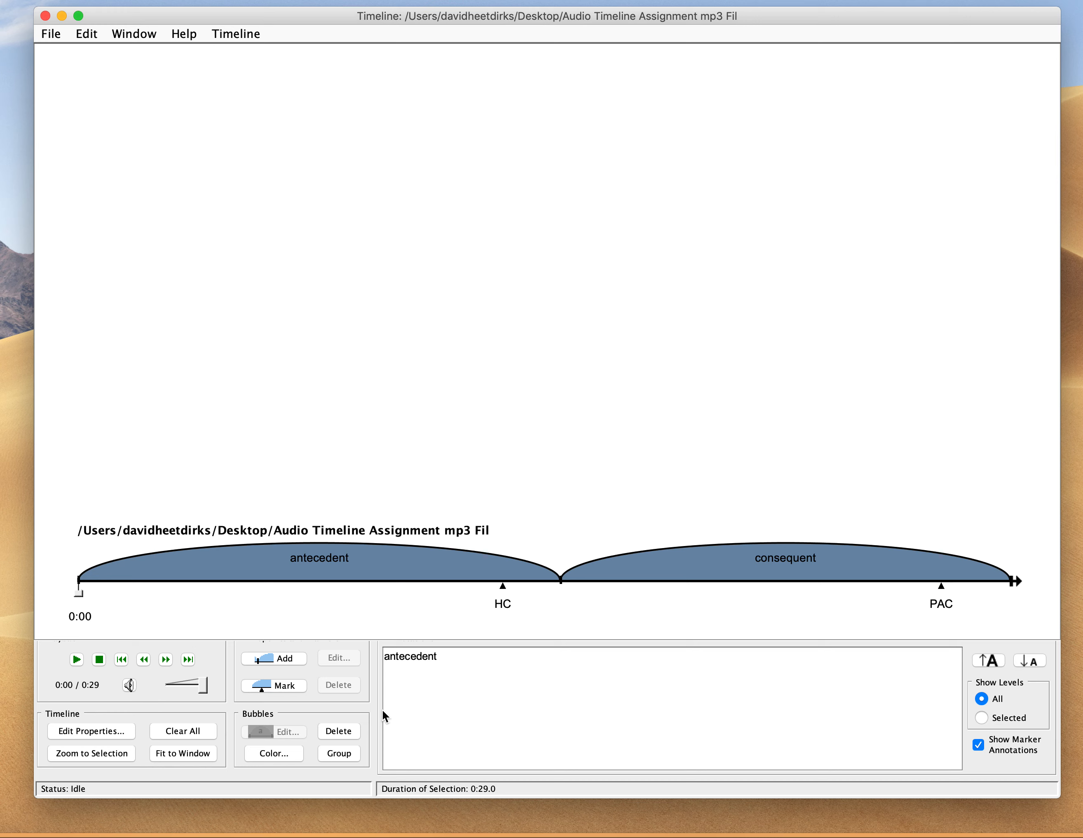
left_click(345, 752)
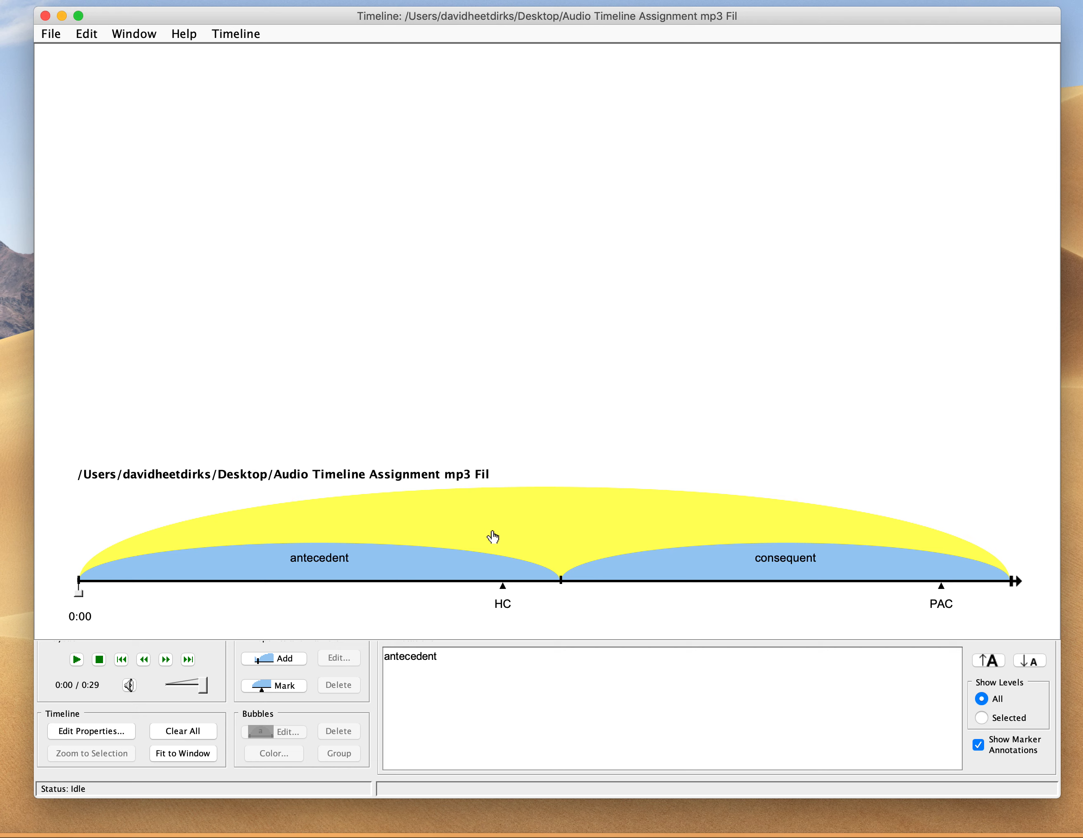
double_click(527, 525)
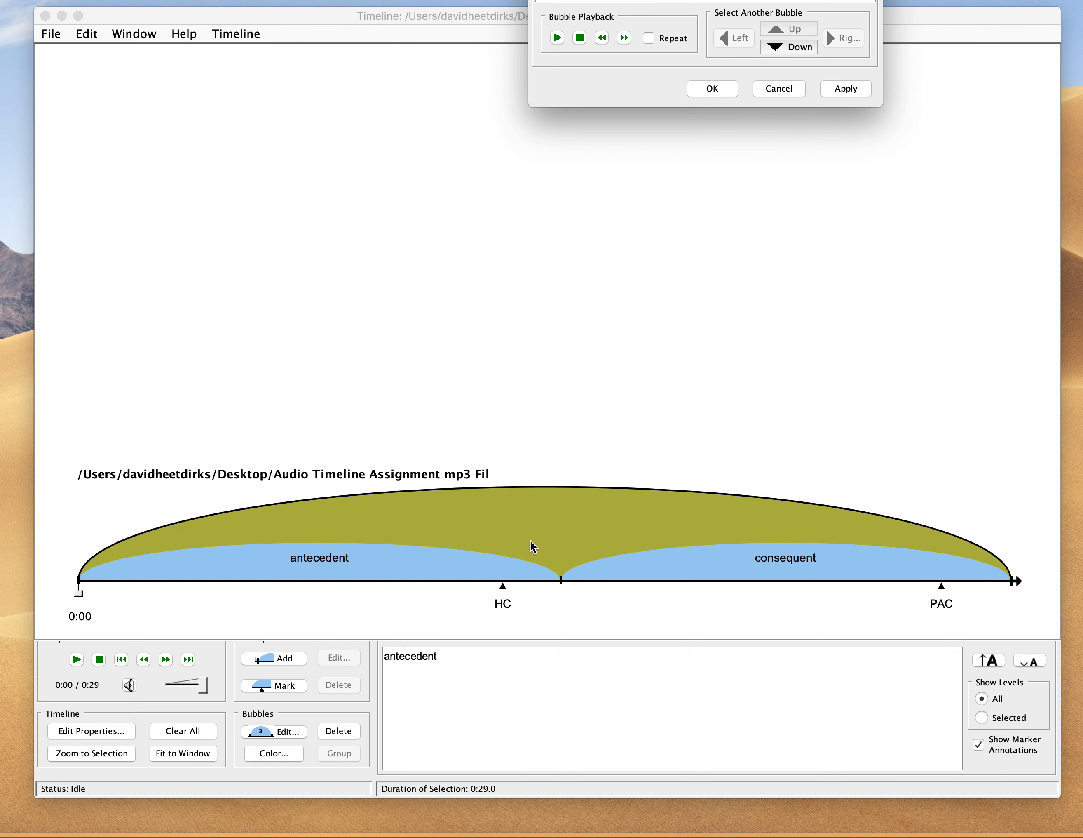
type("peri")
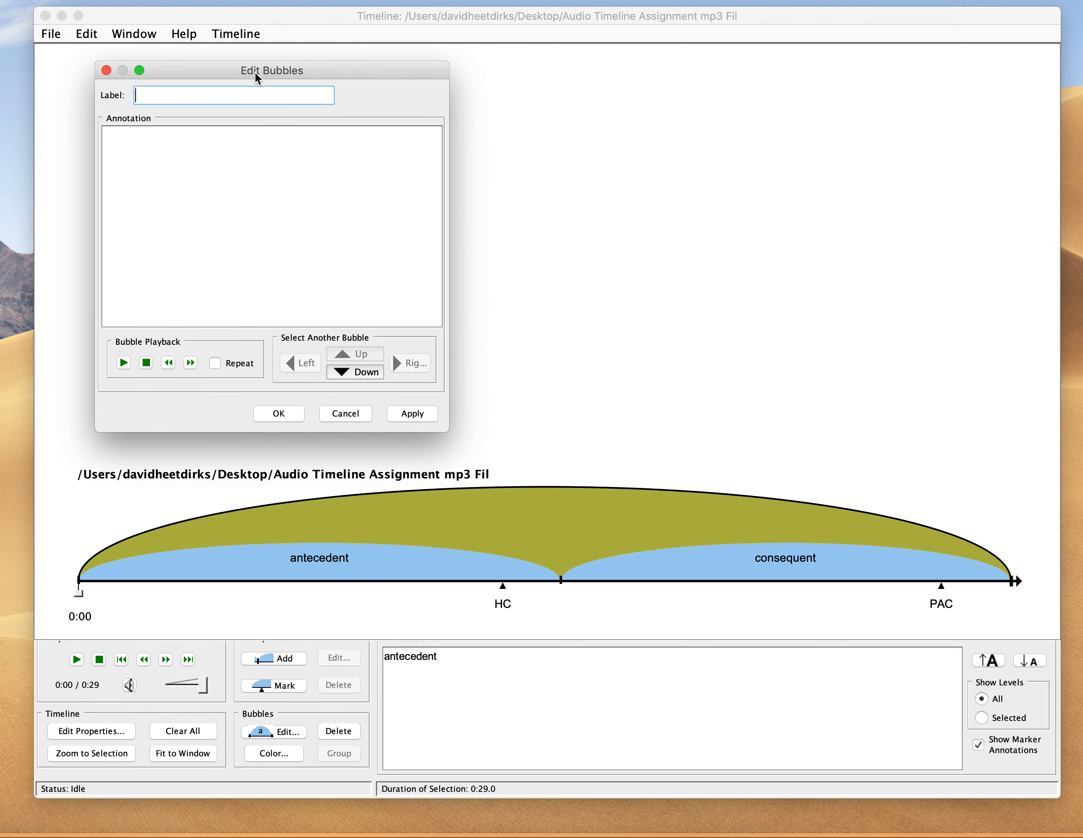
type("od")
left_click(412, 414)
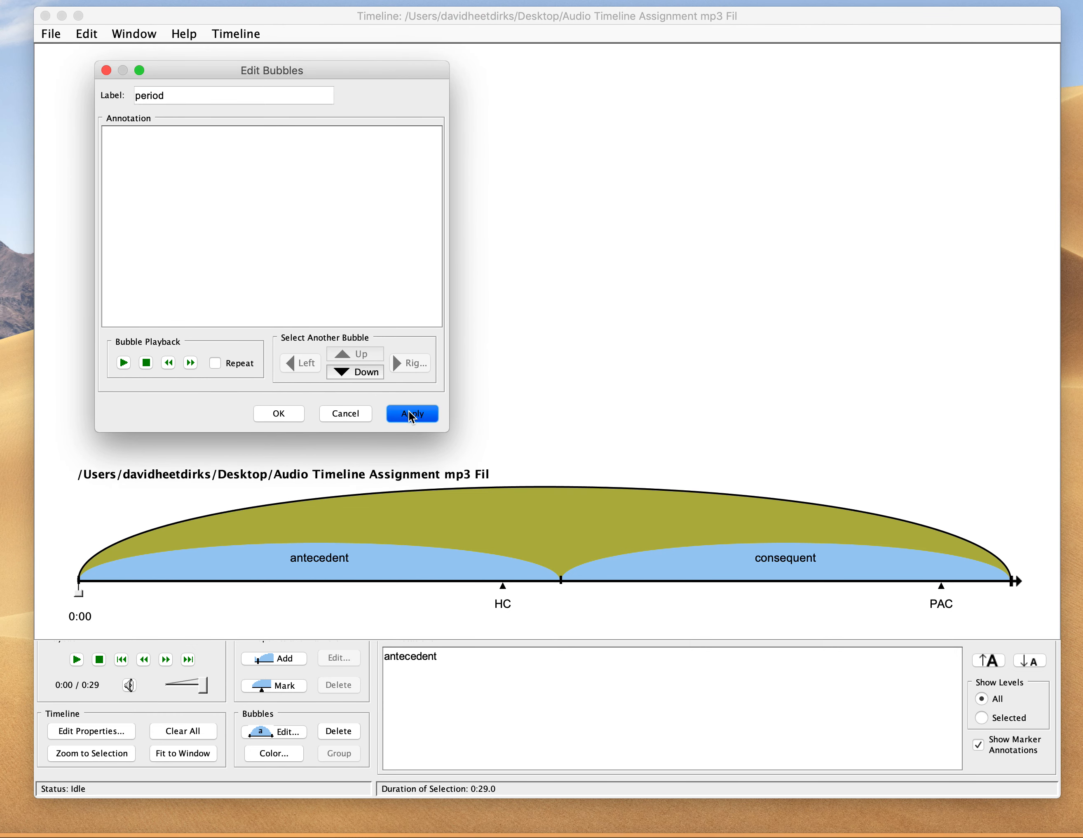
Annotate the period bubble with "A period has an antecedent and consequent phrase." and close the bubble editor
type("A ")
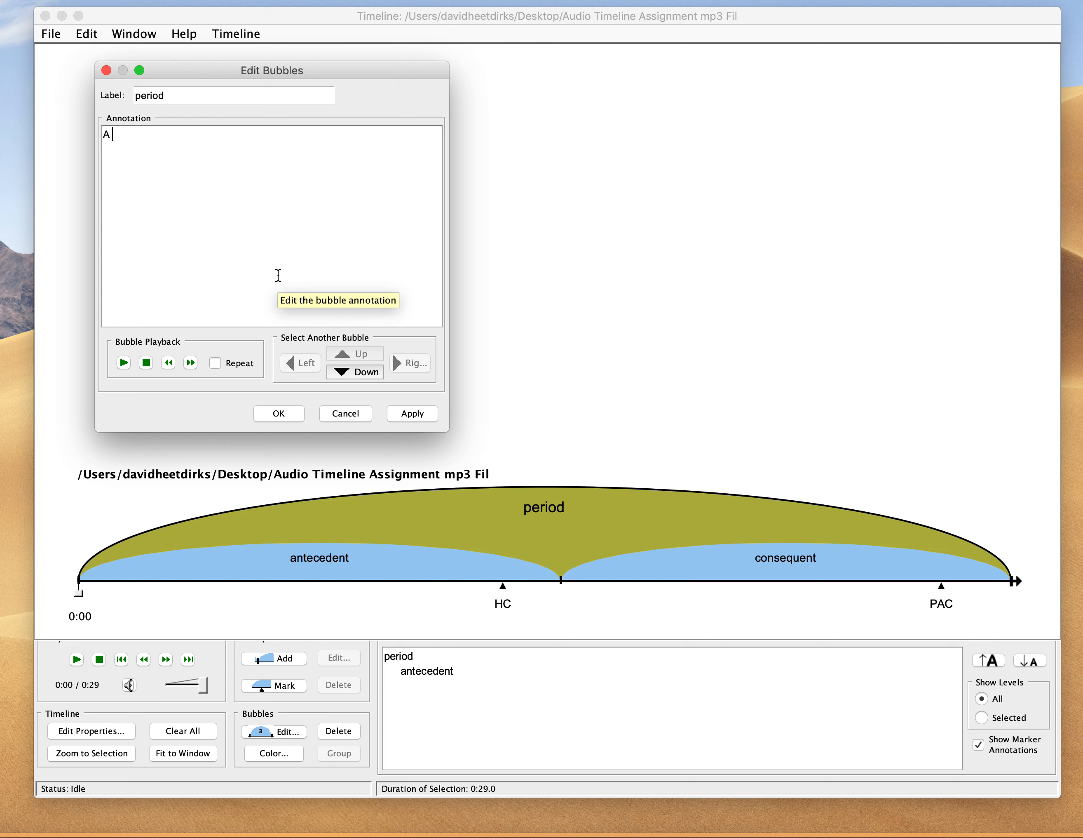
type("period has an antecn")
type("eden")
key("BackSpace")
key("BackSpace")
key("BackSpace")
type("dent and conseque")
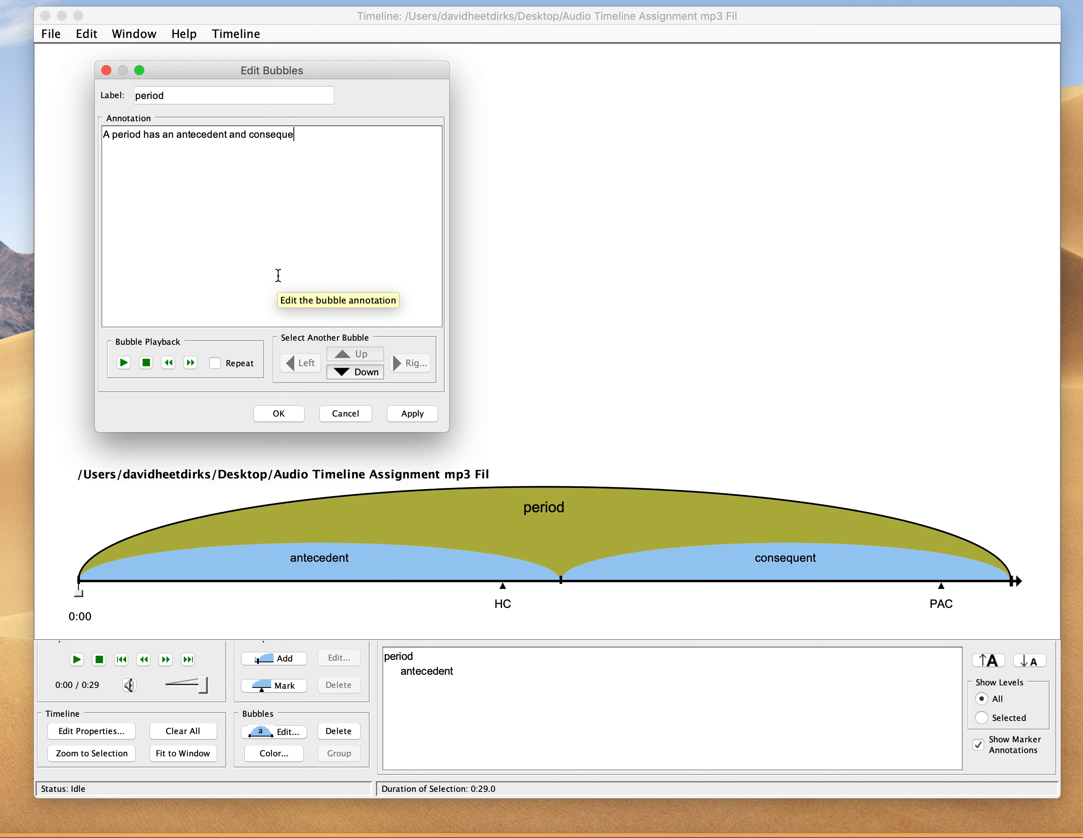
type("nt phrase.")
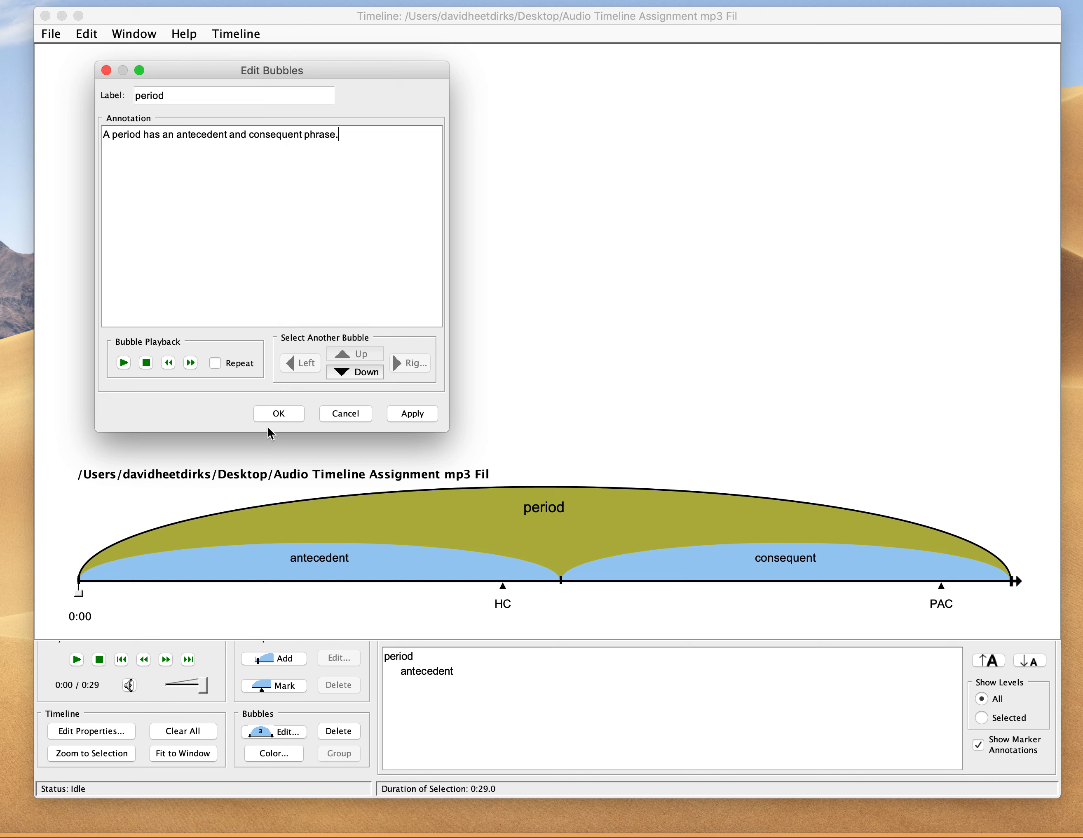
left_click(422, 412)
left_click(284, 411)
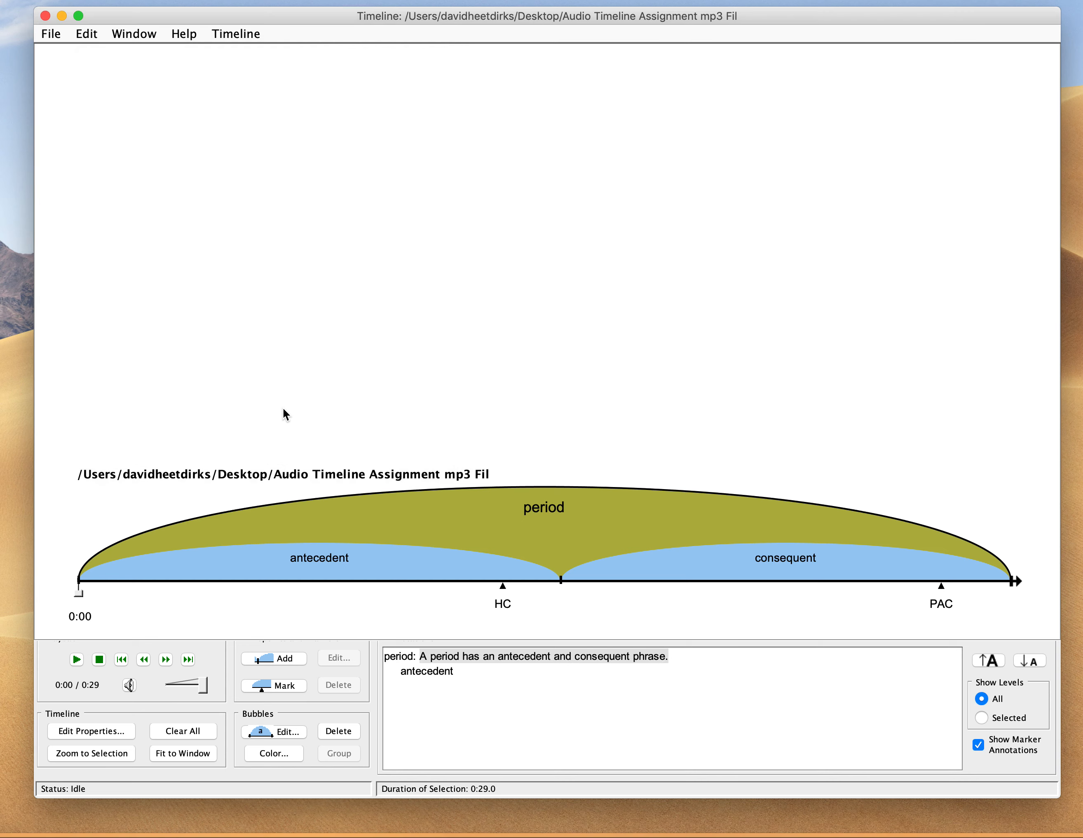
left_click(308, 342)
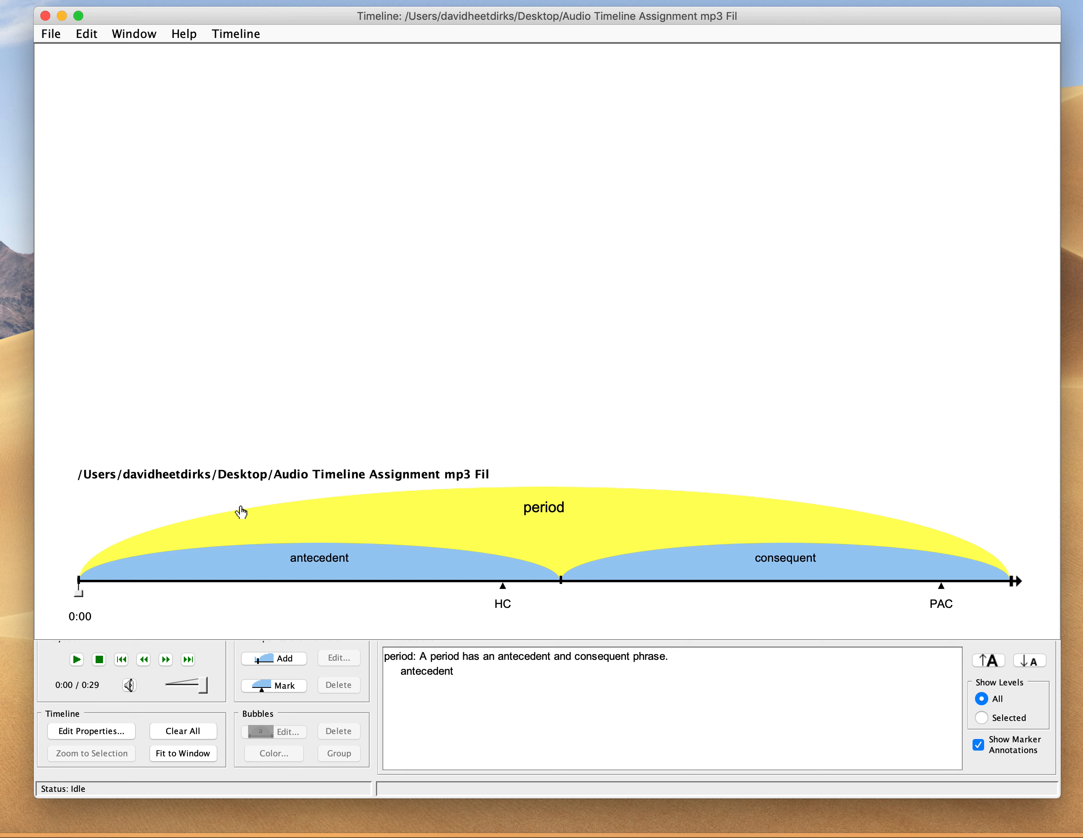
Play the antecedent bubble from the beginning, add a timepoint at about 0:07.5 to split it, and stop playback
left_click(235, 555)
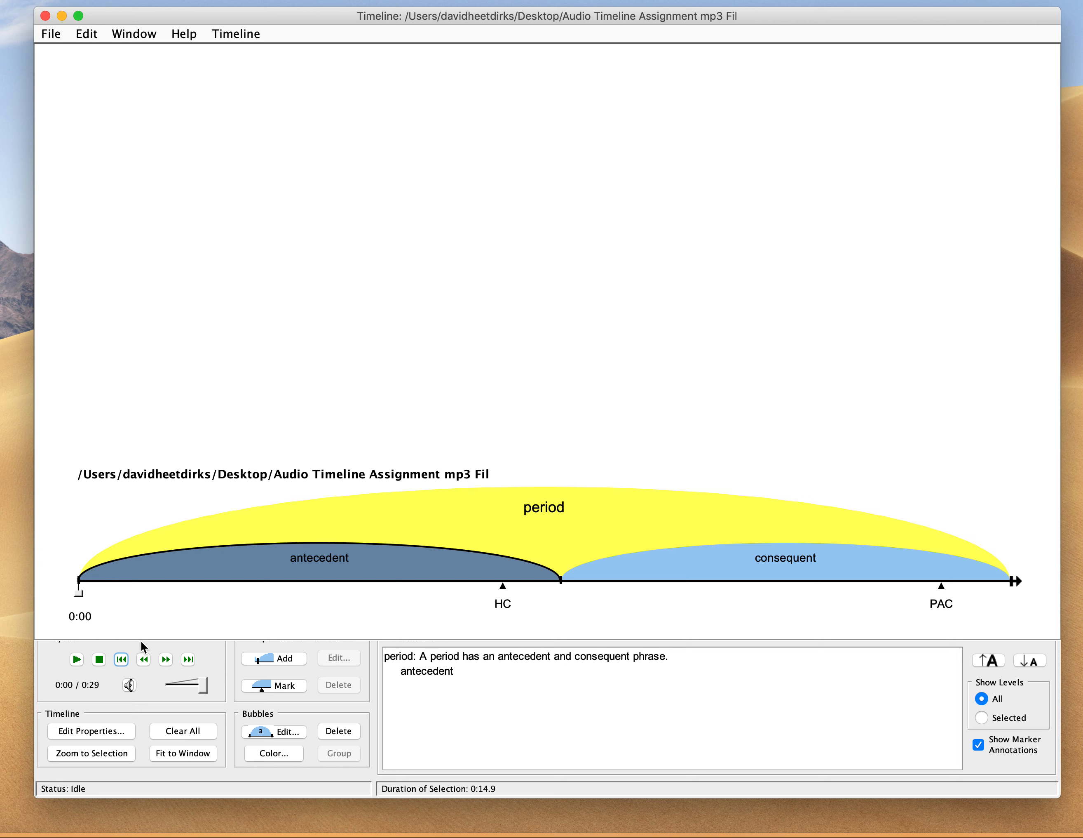
left_click(77, 660)
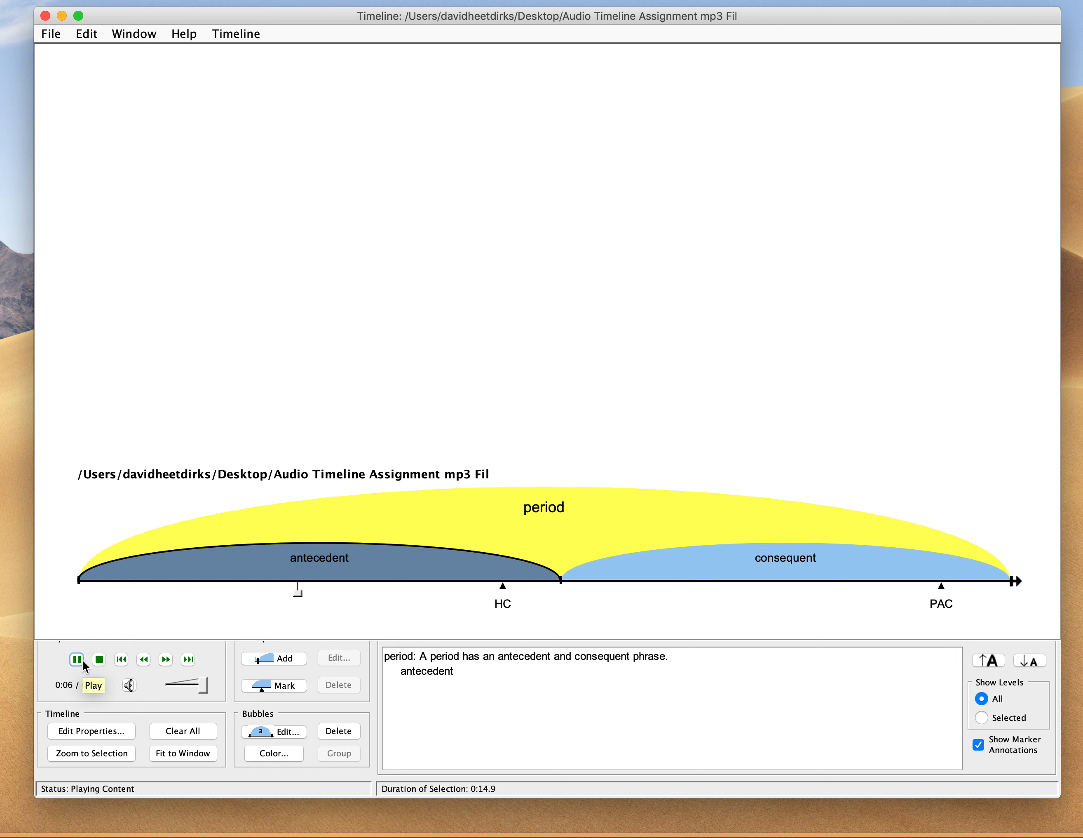
key("Return")
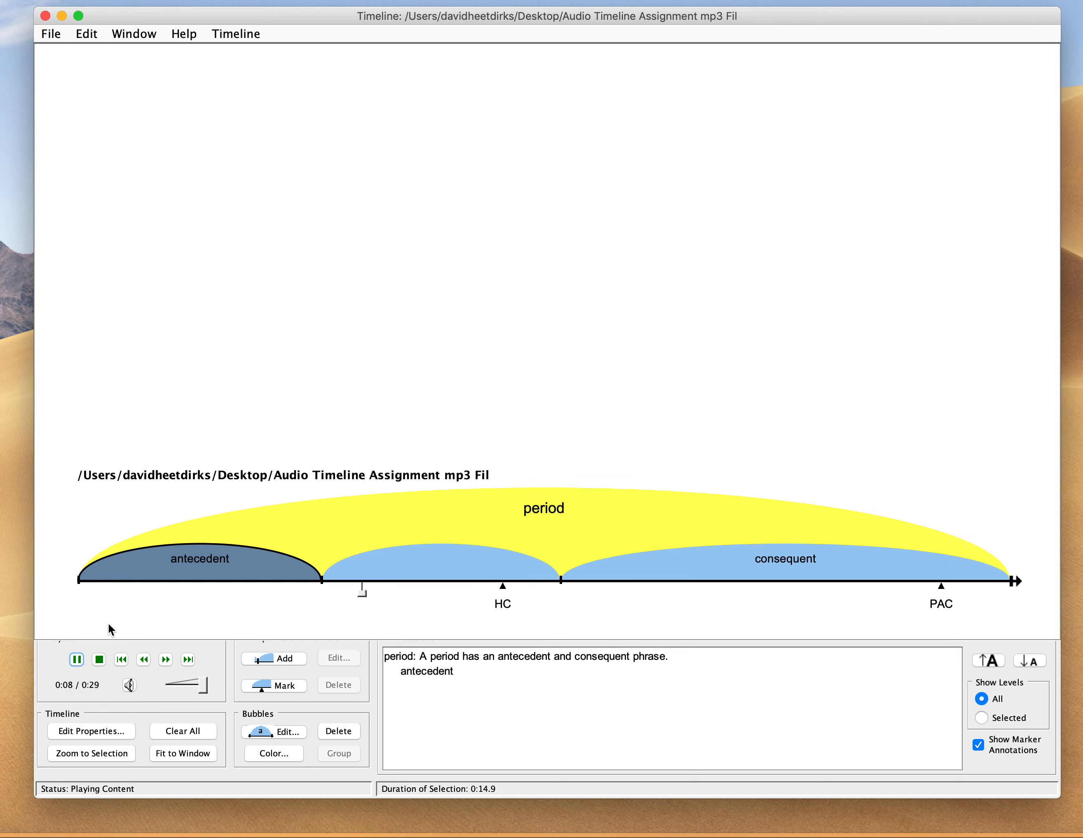
left_click(99, 659)
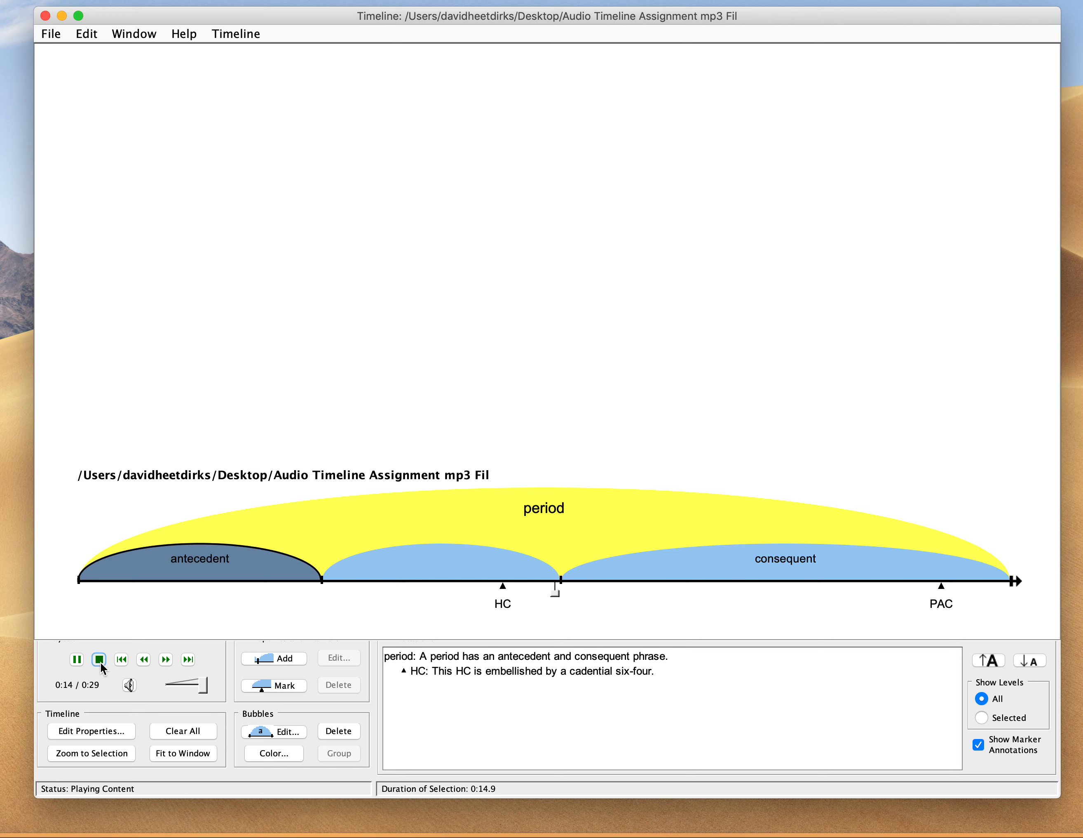
left_click(100, 661)
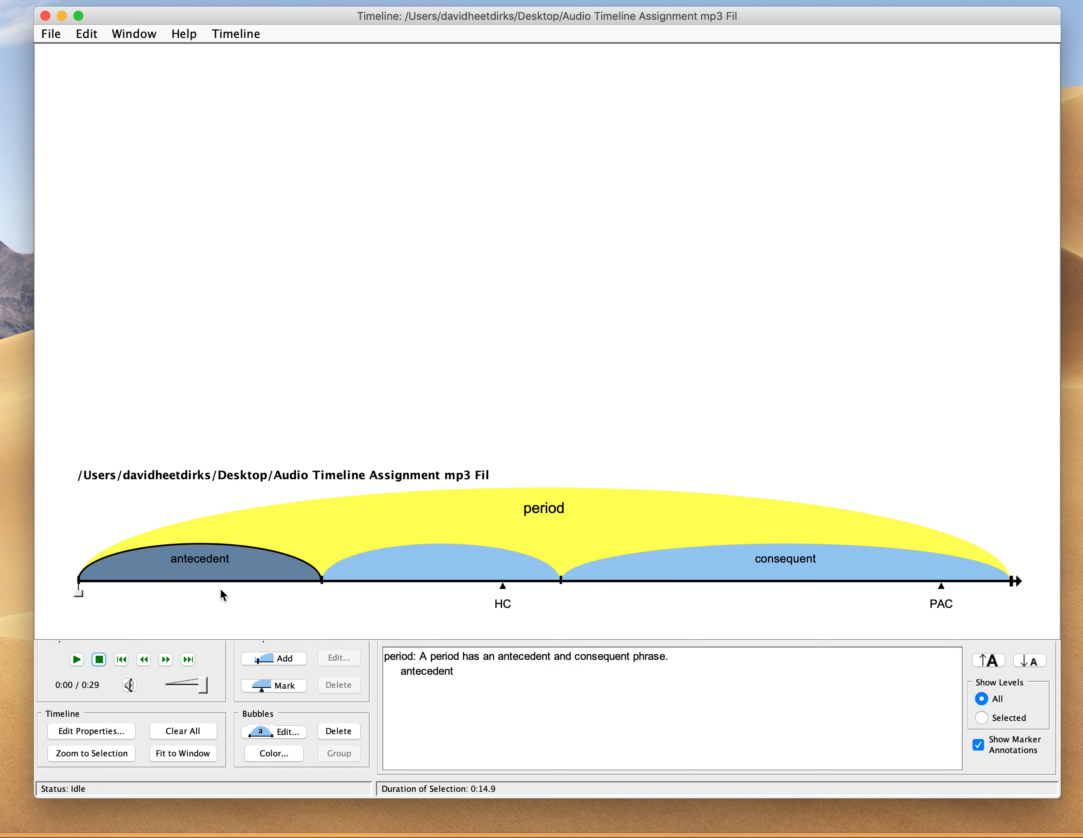
Change the label of the first small bubble, which starts at 0:00, to "basic idea"
left_click(237, 573)
double_click(238, 574)
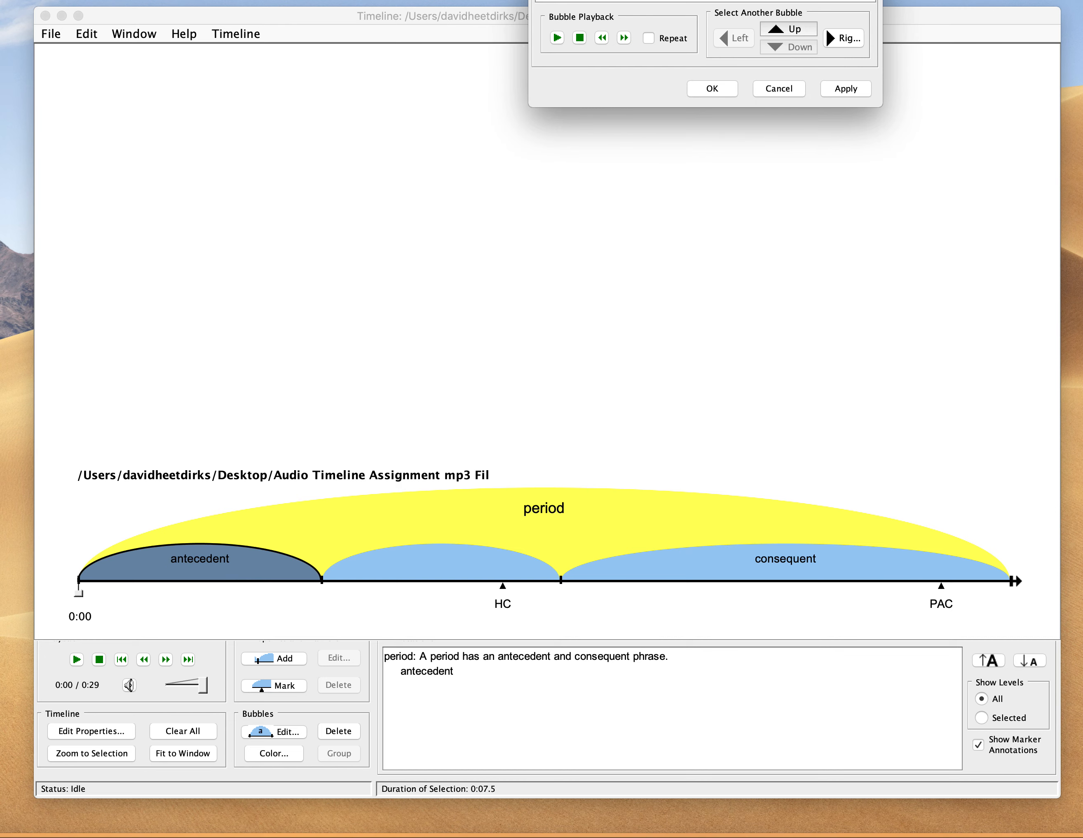
type("basic id")
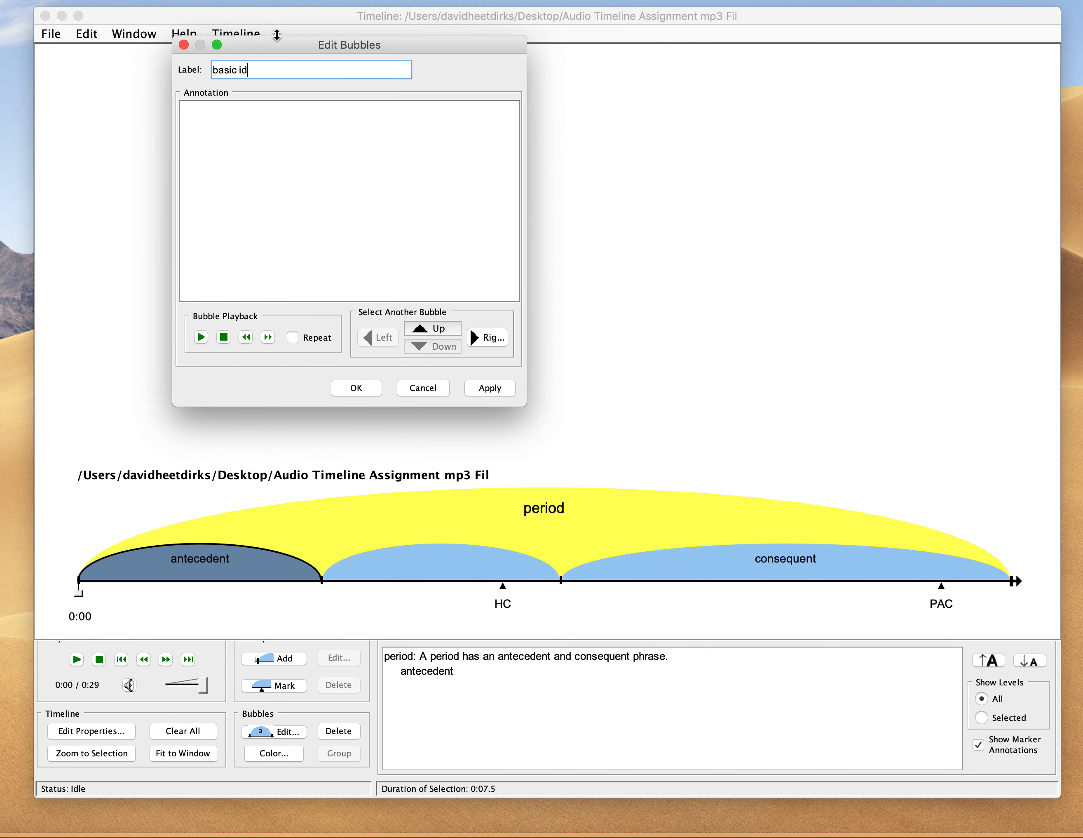
type("ea")
left_click(491, 339)
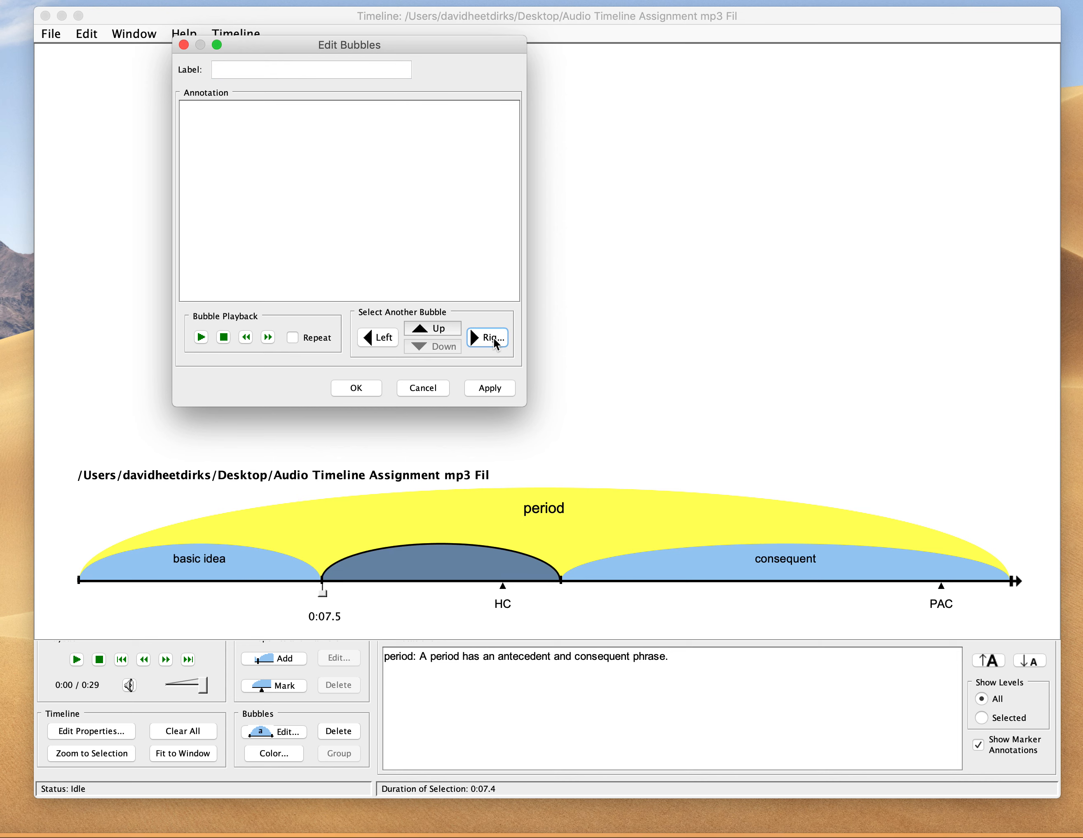
Label the bubble starting at 0:07.5 "contrasting idea" and close the bubble editor
left_click(262, 75)
type("c")
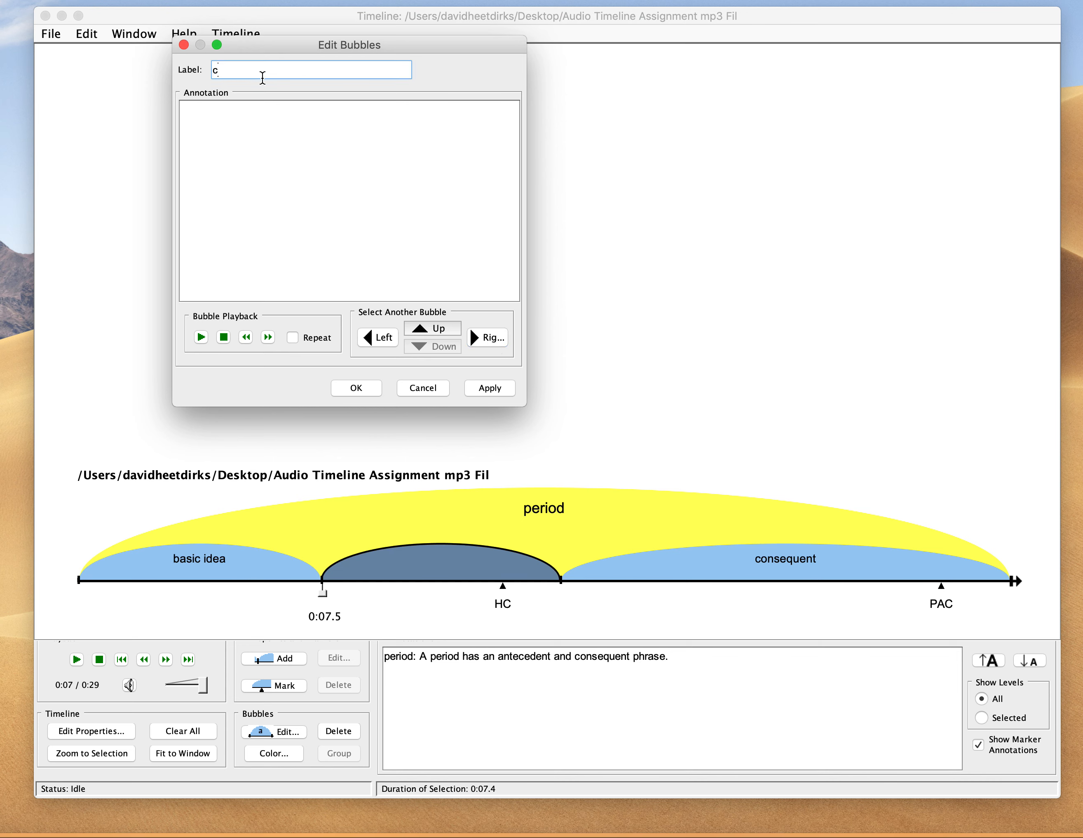
type("ontrasting idea")
left_click(490, 388)
left_click(356, 388)
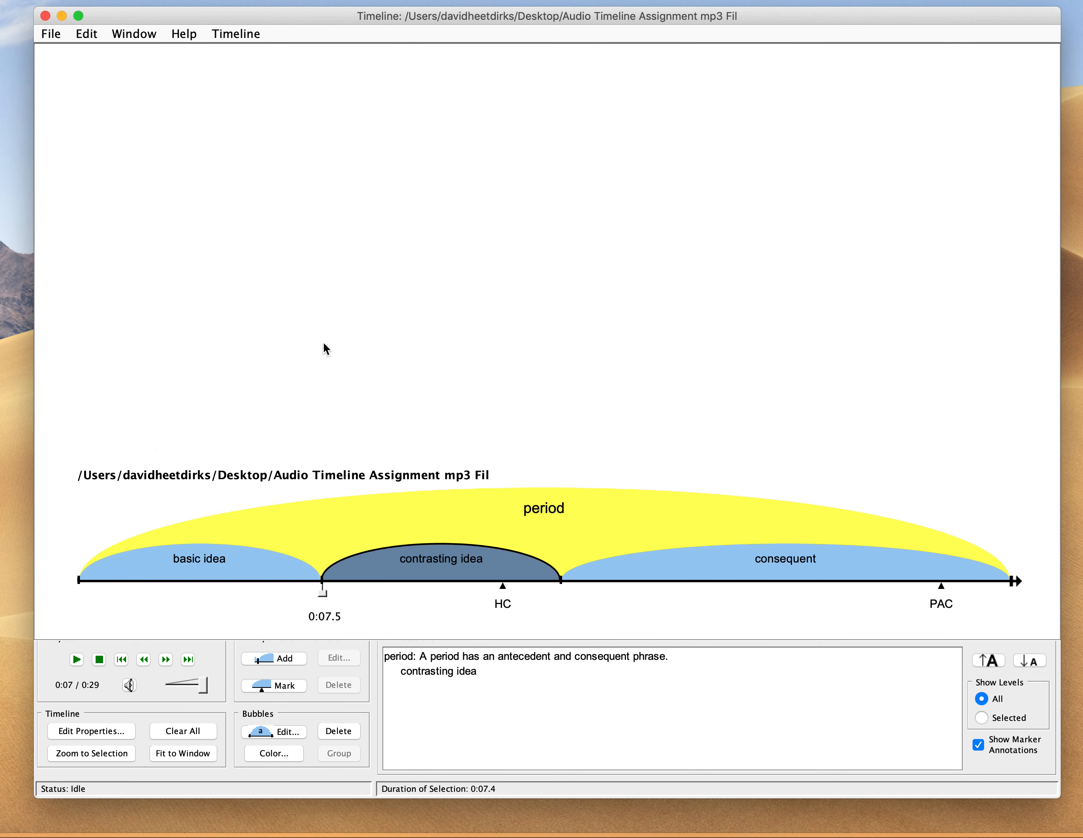
Group the basic idea and contrasting idea bubbles under one higher-level bubble
left_click(324, 348)
left_click(363, 574)
left_click(289, 572, "shift")
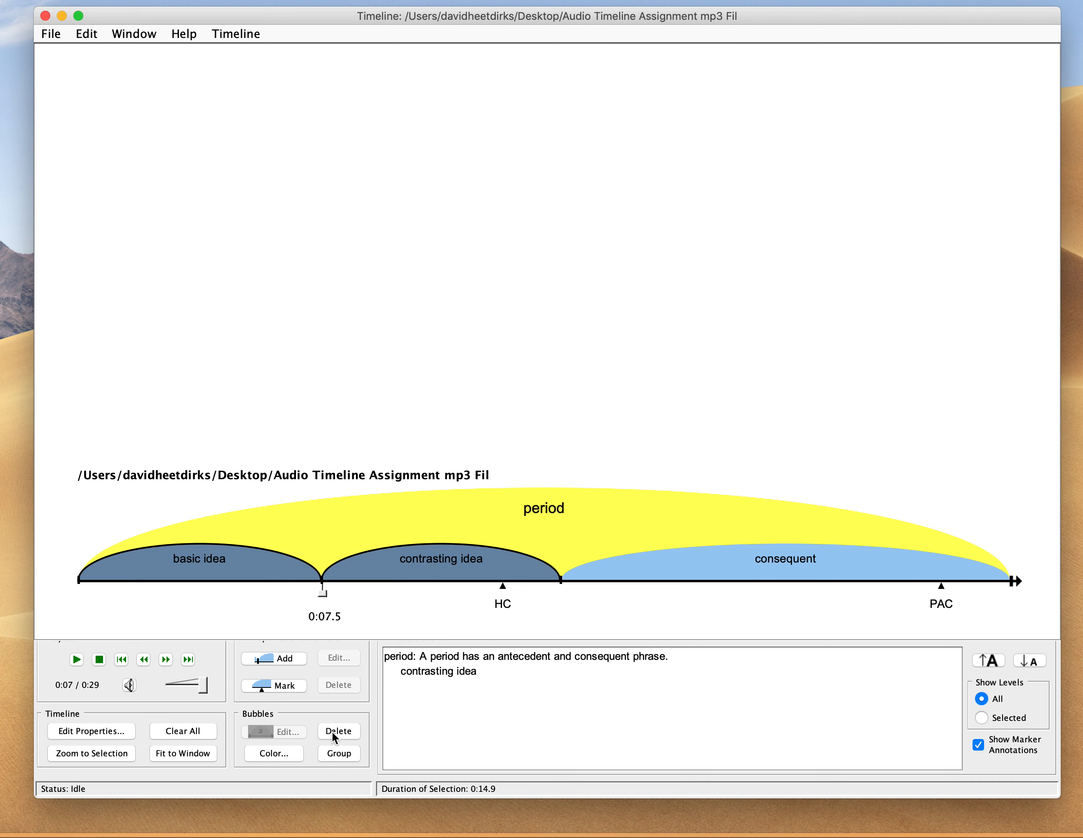
left_click(342, 752)
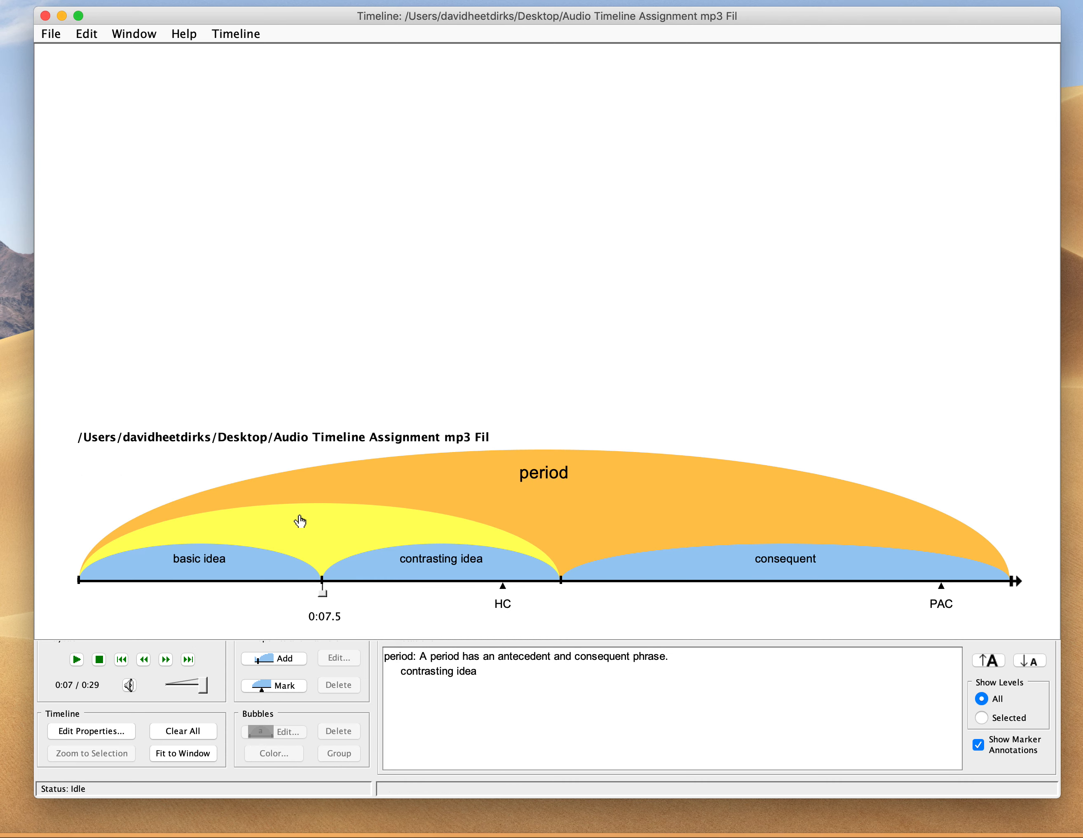
Label the unlabelled bubble above the basic idea and contrasting idea "antecedent" and close the bubble editor
left_click(309, 534)
double_click(312, 538)
left_click_drag(663, 1, 240, 80)
type("antec")
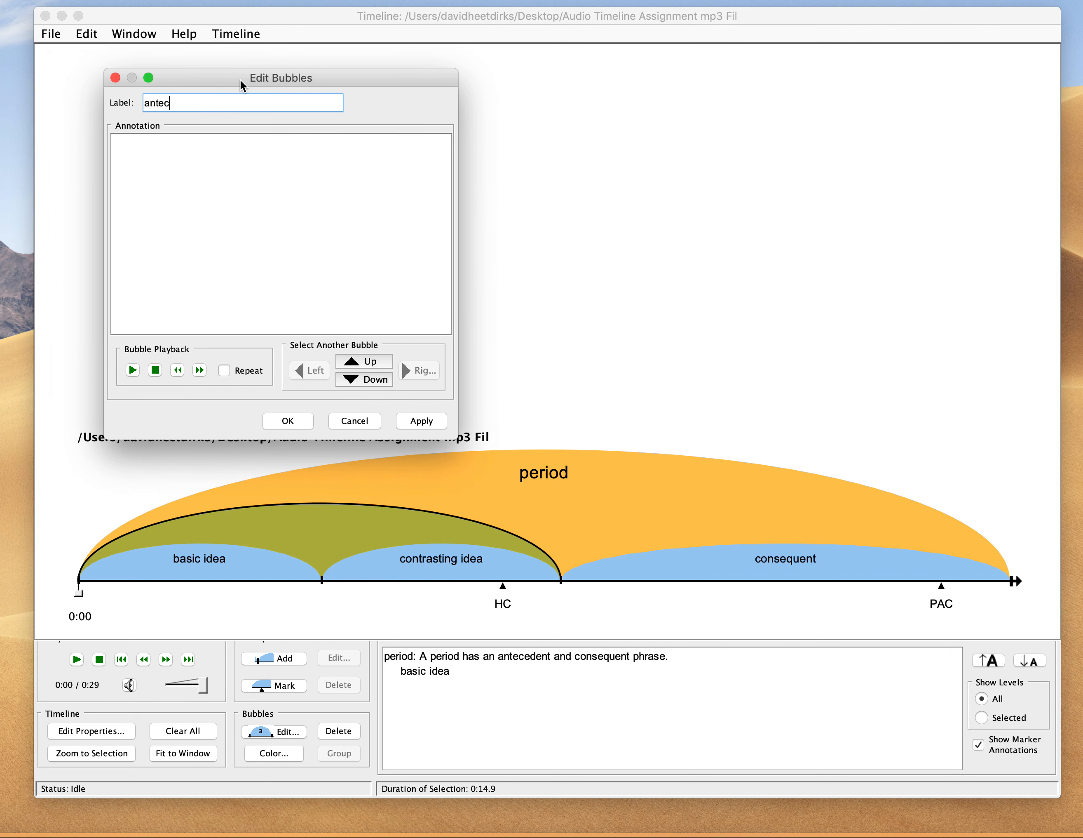
type("edent")
left_click(424, 419)
left_click(287, 420)
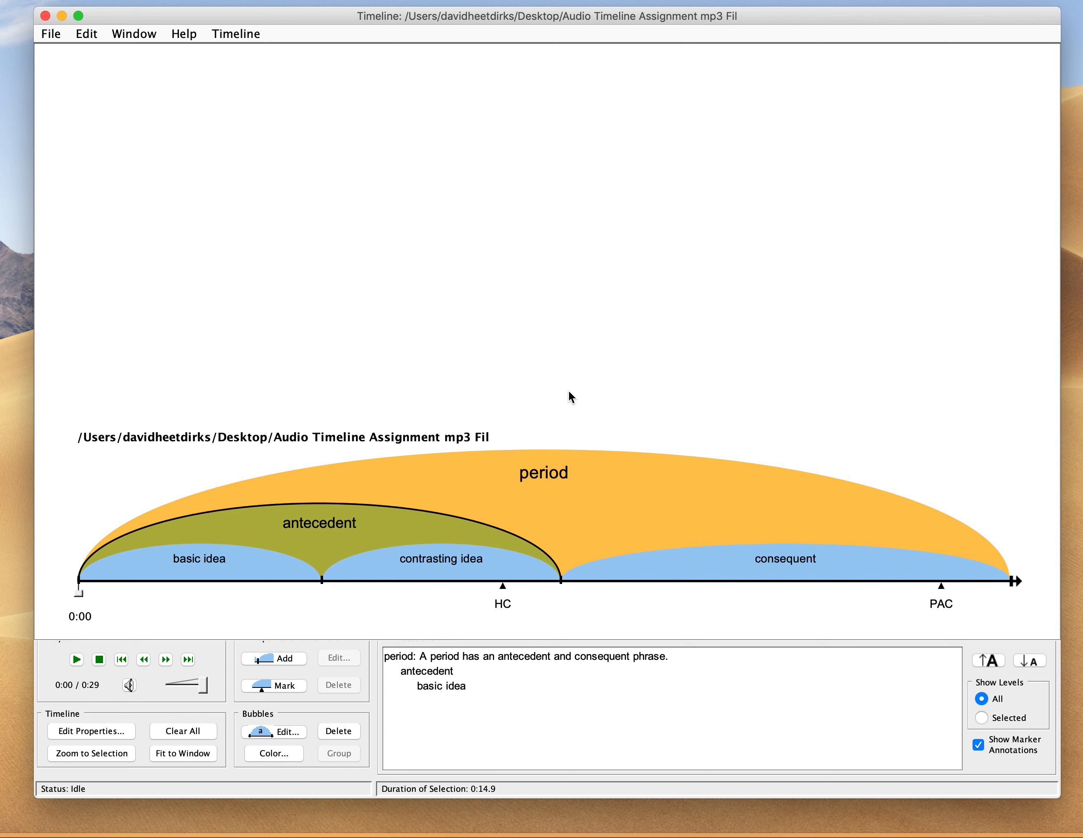
Play the consequent bubble from its start, add a timepoint at about 0:21.6 to split it, and stop playback
left_click(693, 570)
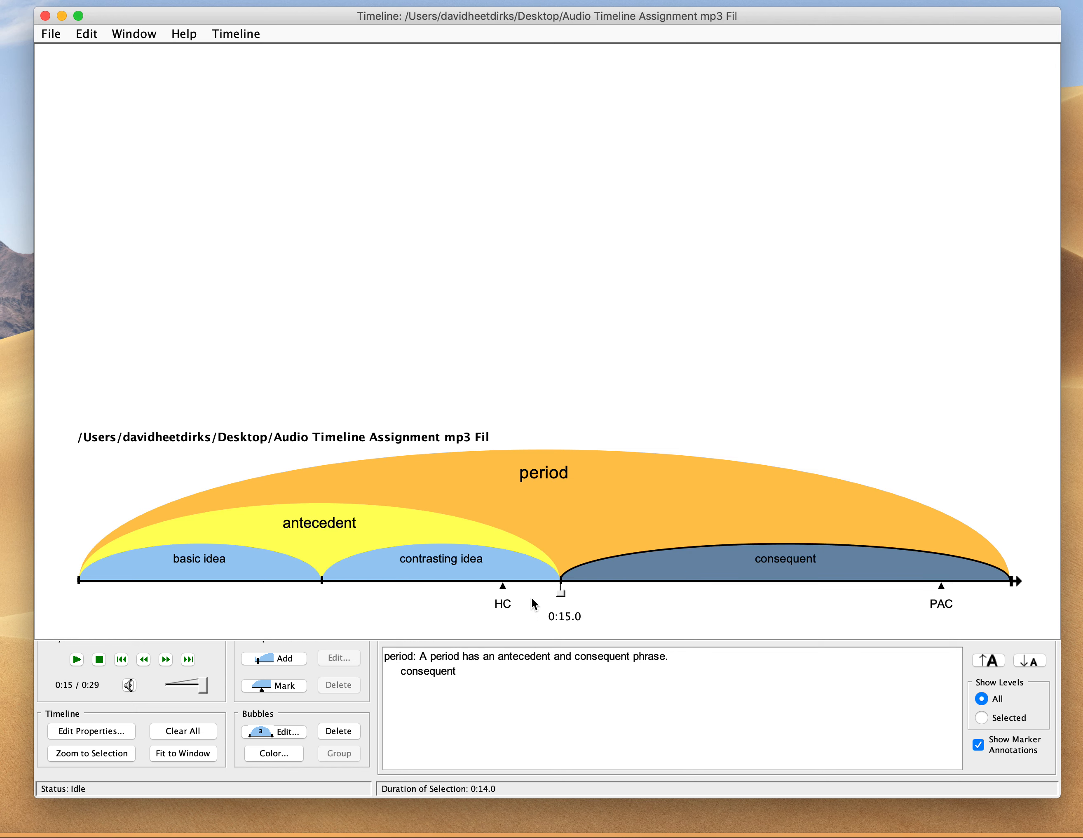
left_click(77, 659)
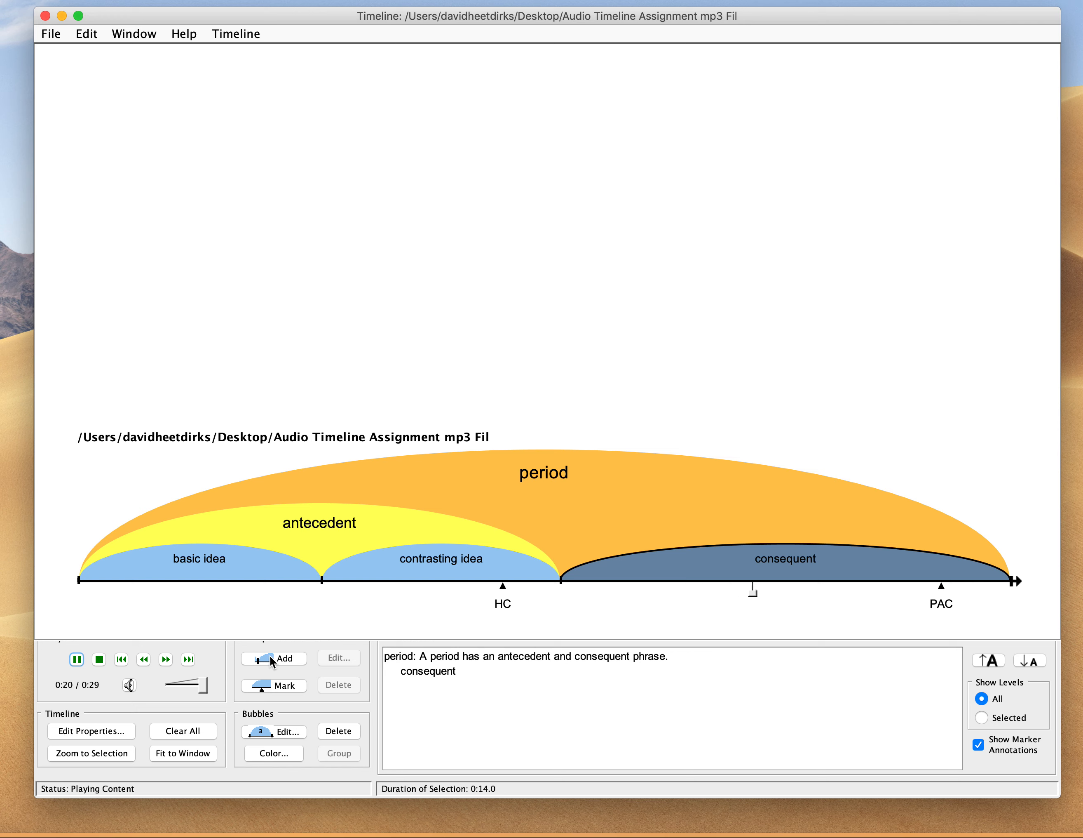
left_click(270, 655)
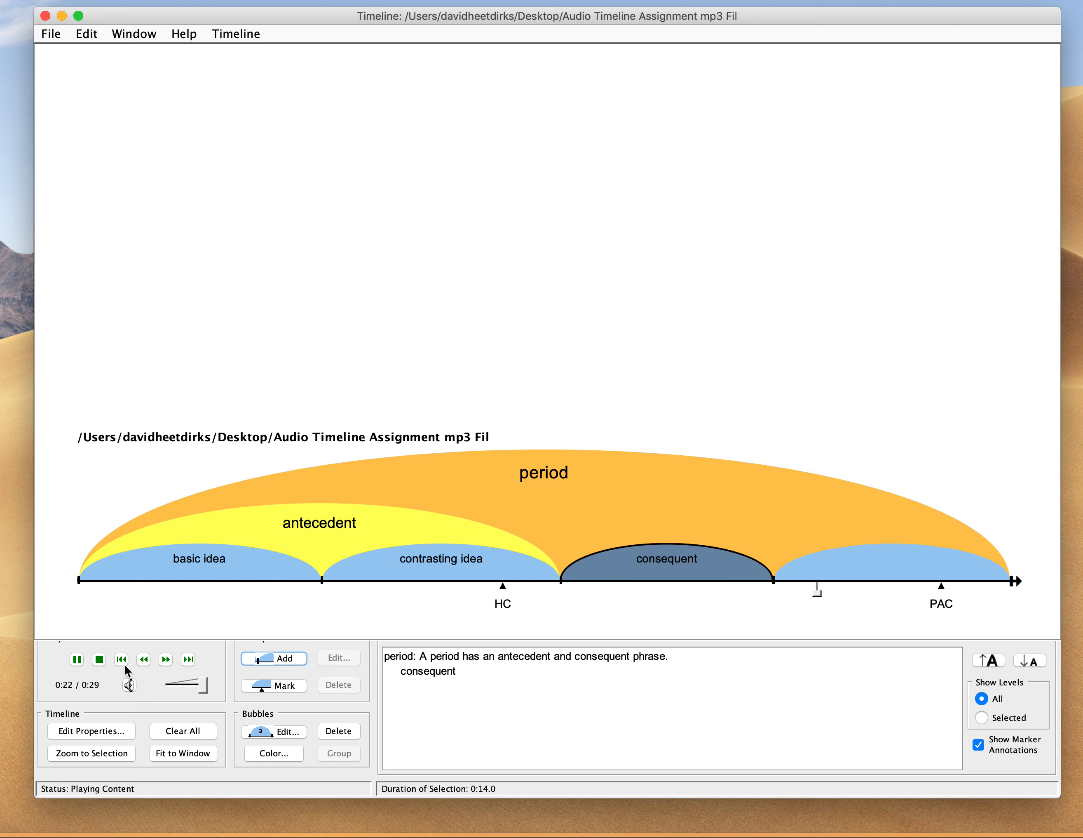
left_click(98, 659)
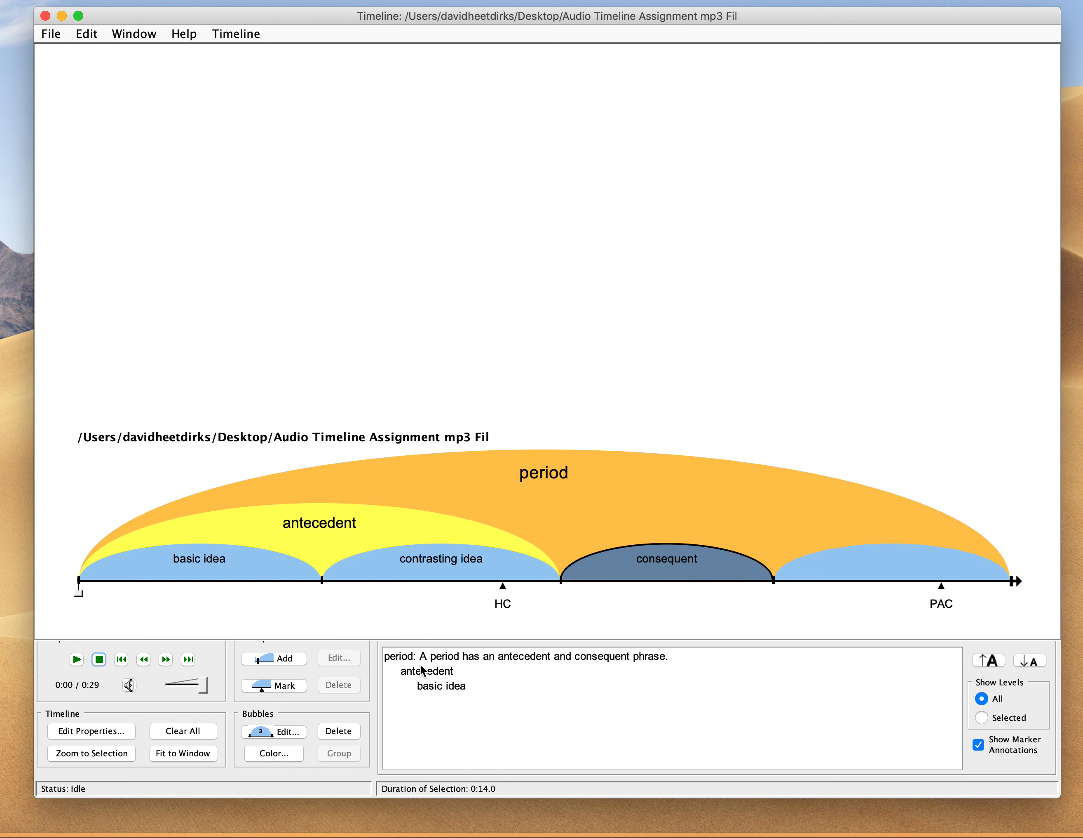
Change the label of the bubble starting at 0:15.0 to "basic idea" and apply it
double_click(720, 565)
left_click_drag(627, 0, 220, 74)
type("basic idea")
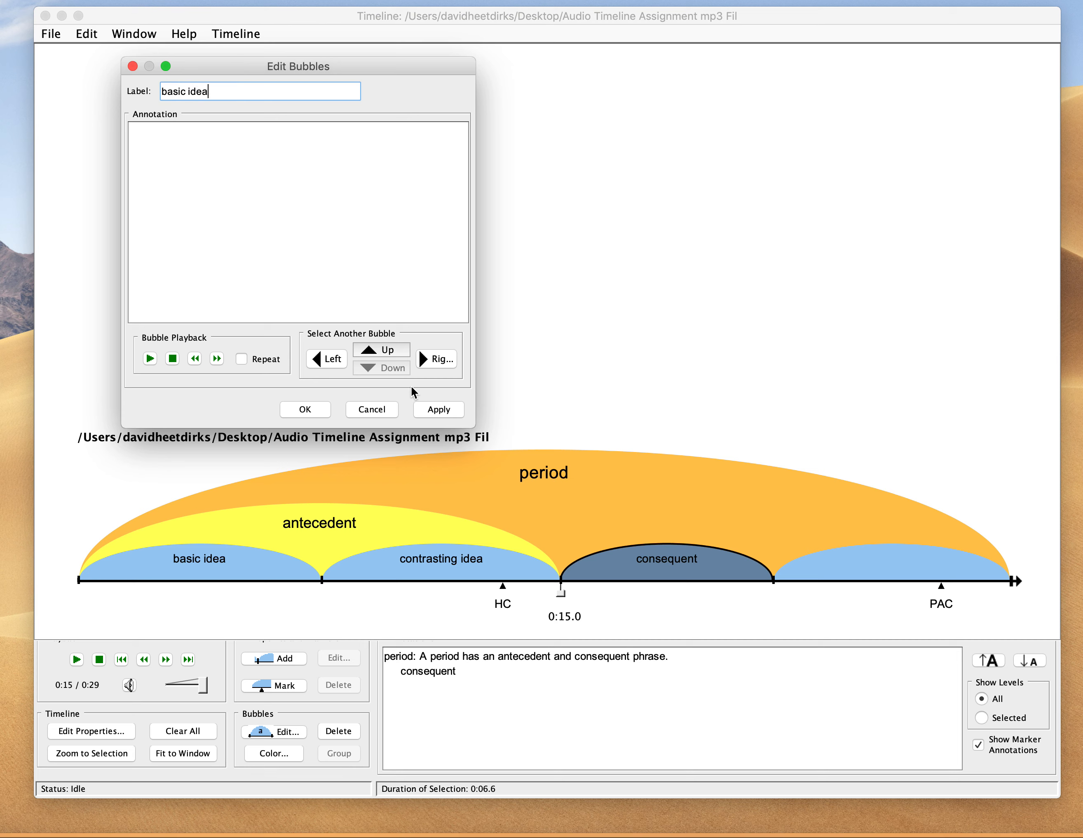
left_click(434, 409)
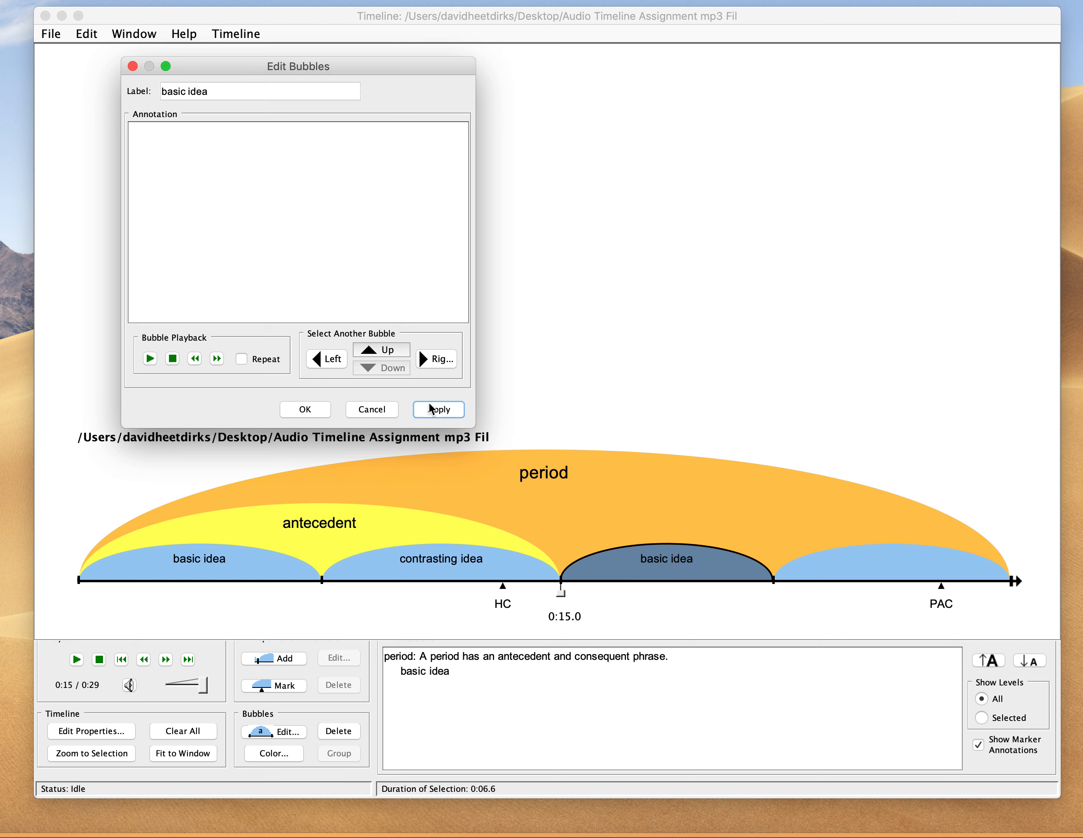
Label the bubble starting at 0:21.6 "contrasting idea" and close the bubble editor
left_click(437, 359)
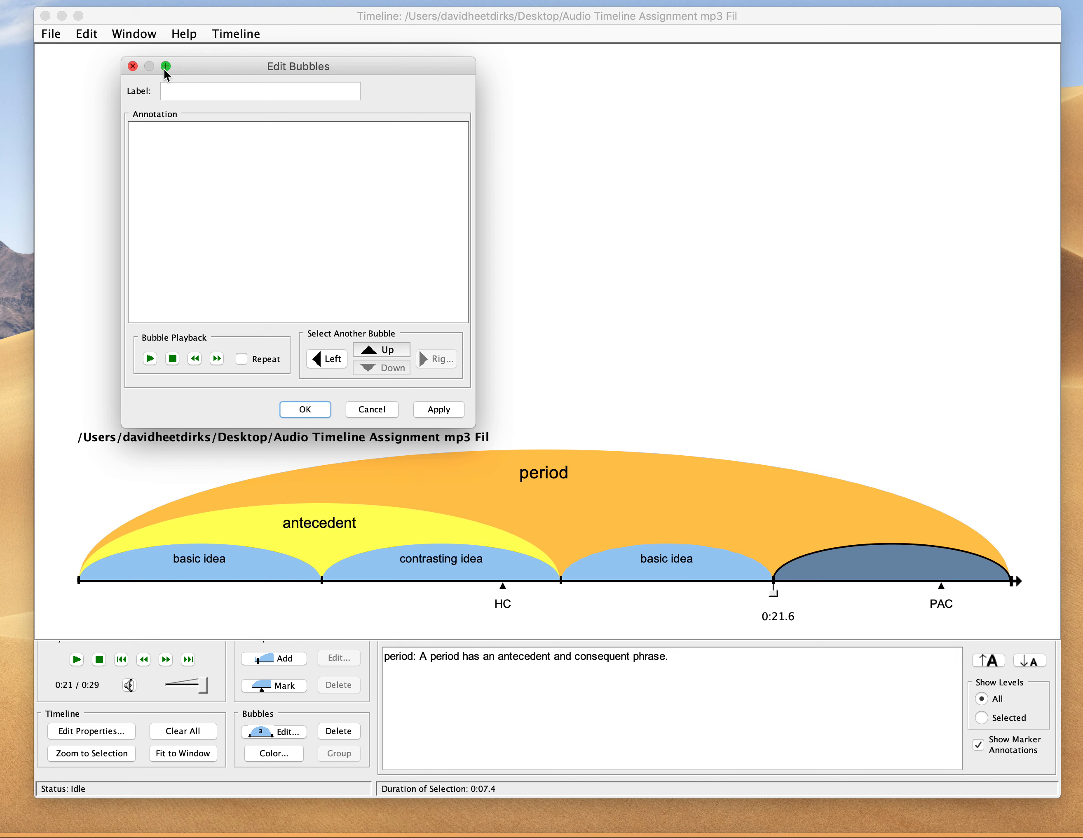
left_click(169, 88)
type("contrasting idea")
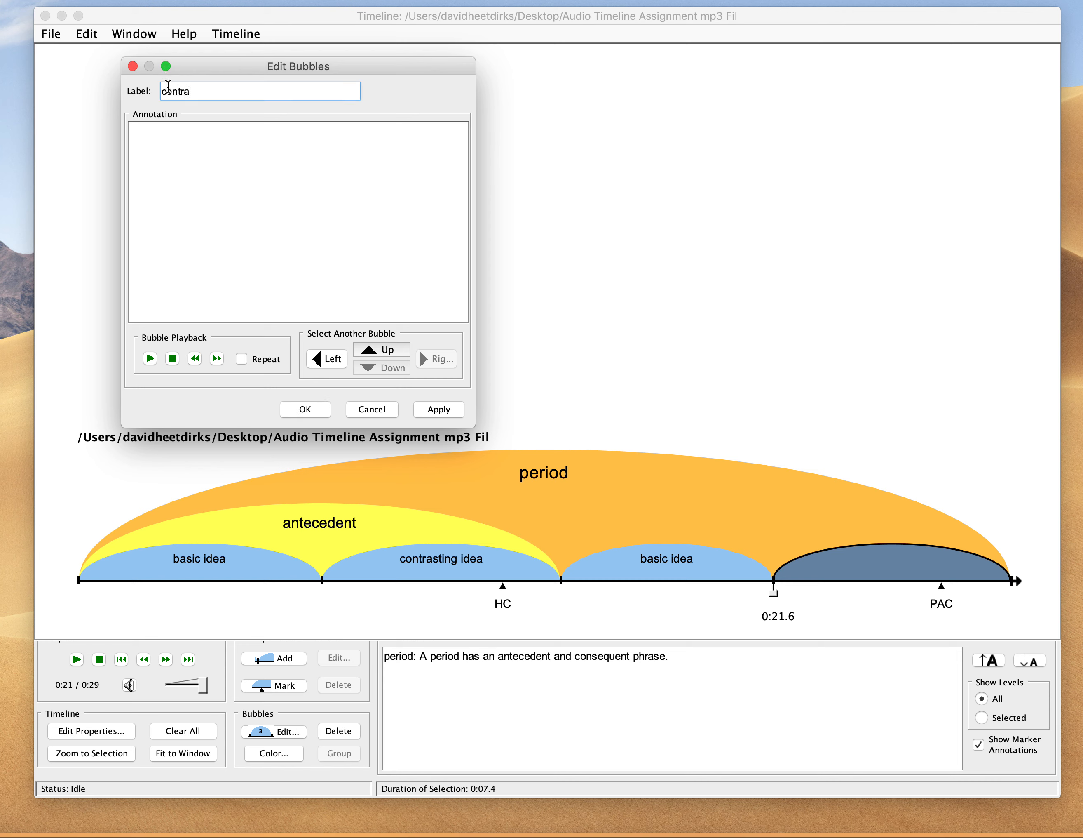
left_click(438, 409)
left_click(305, 409)
Group the second pair of basic idea and contrasting idea bubbles, from 0:15.0 to the end of the period
left_click(632, 598)
left_click(632, 580)
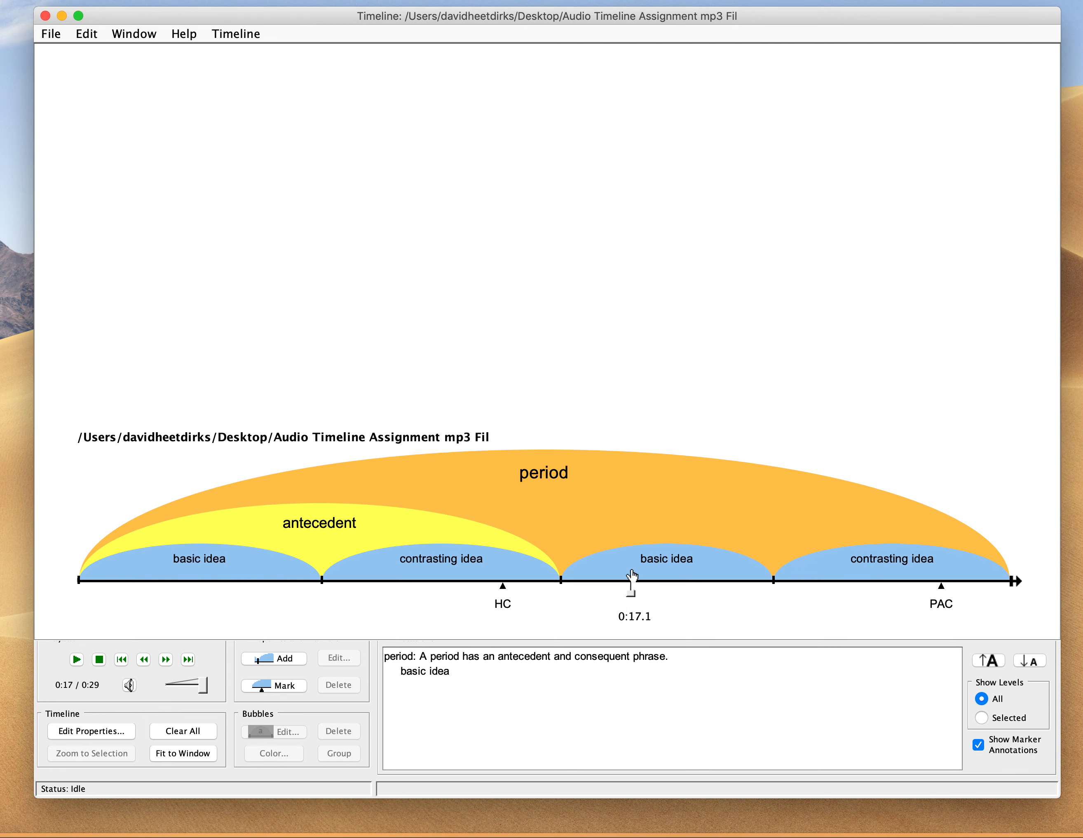
left_click(629, 573)
left_click(829, 567, "shift")
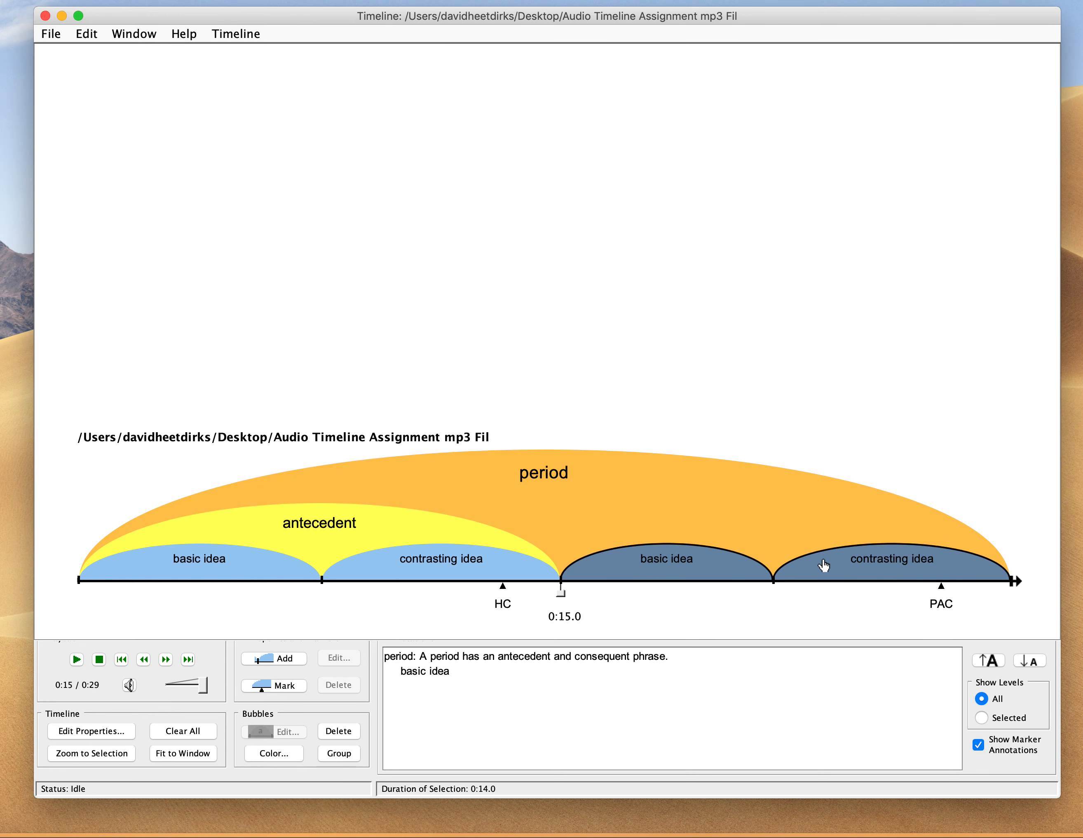
left_click(339, 752)
Label the second phrase's group bubble "consequent" and annotate it with "The consequent phrase begins with the same basic idea."
double_click(753, 549)
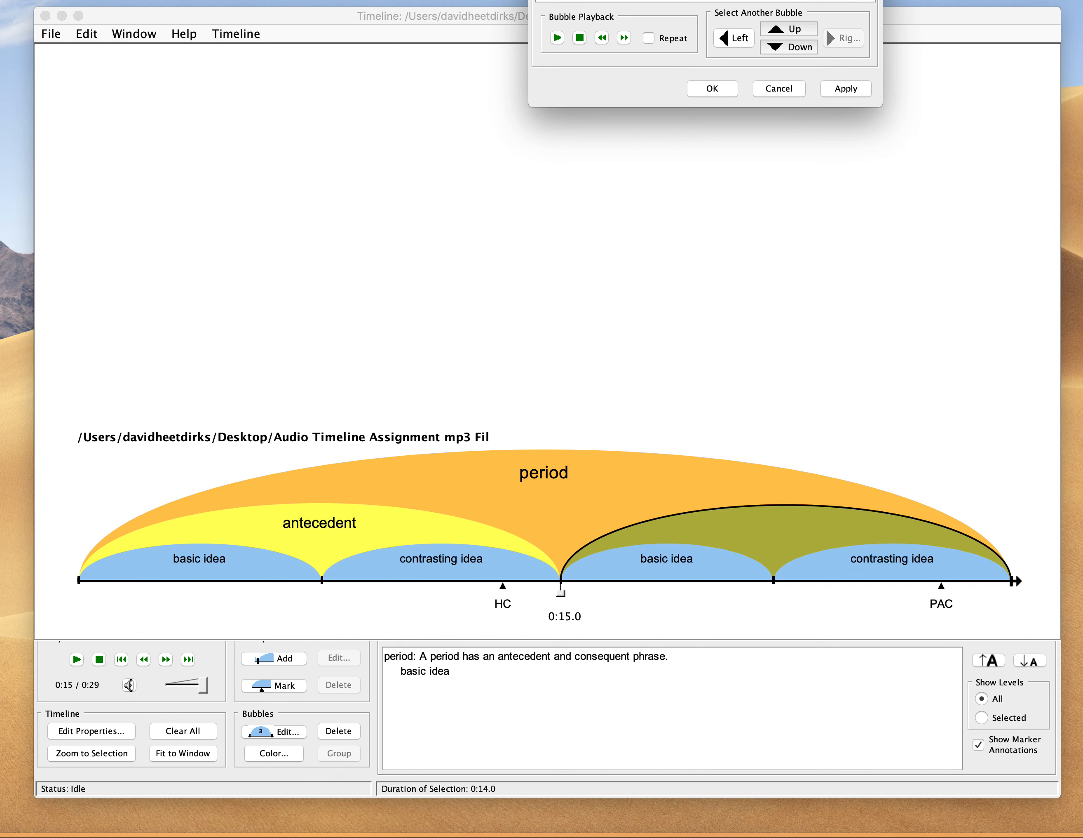
left_click_drag(659, 0, 711, 57)
type("con")
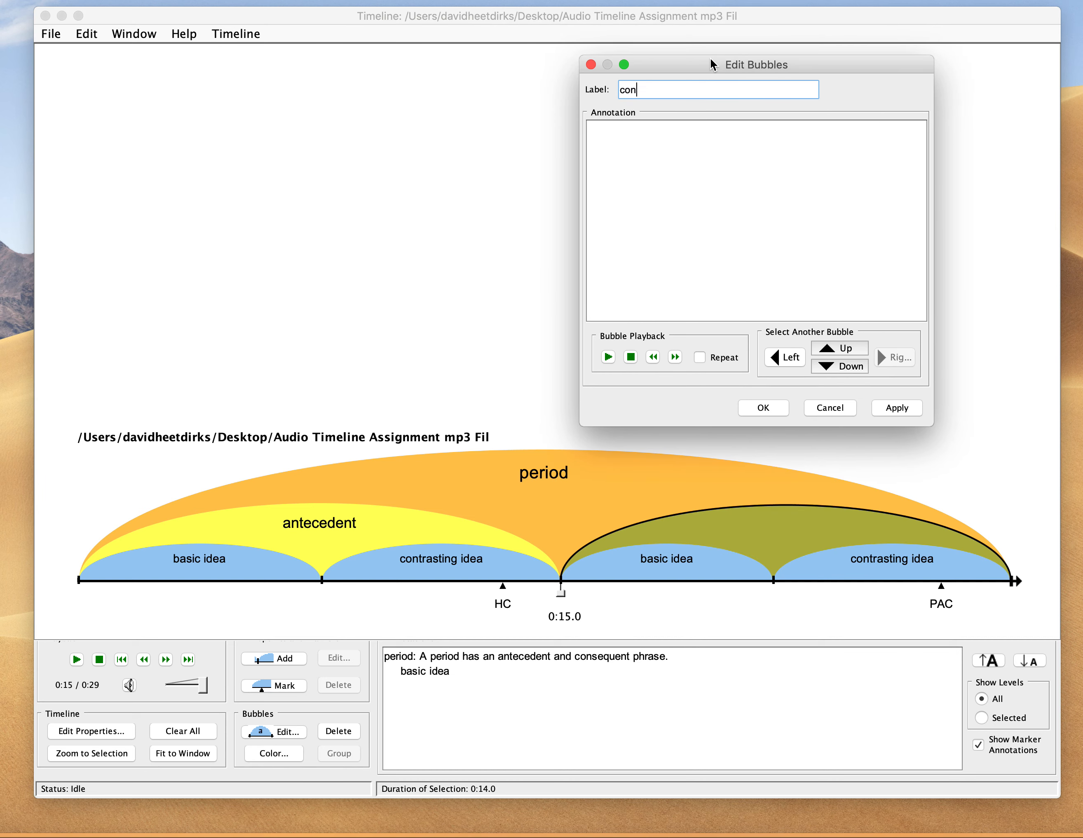
type("sequent")
key("Tab")
type("The conse")
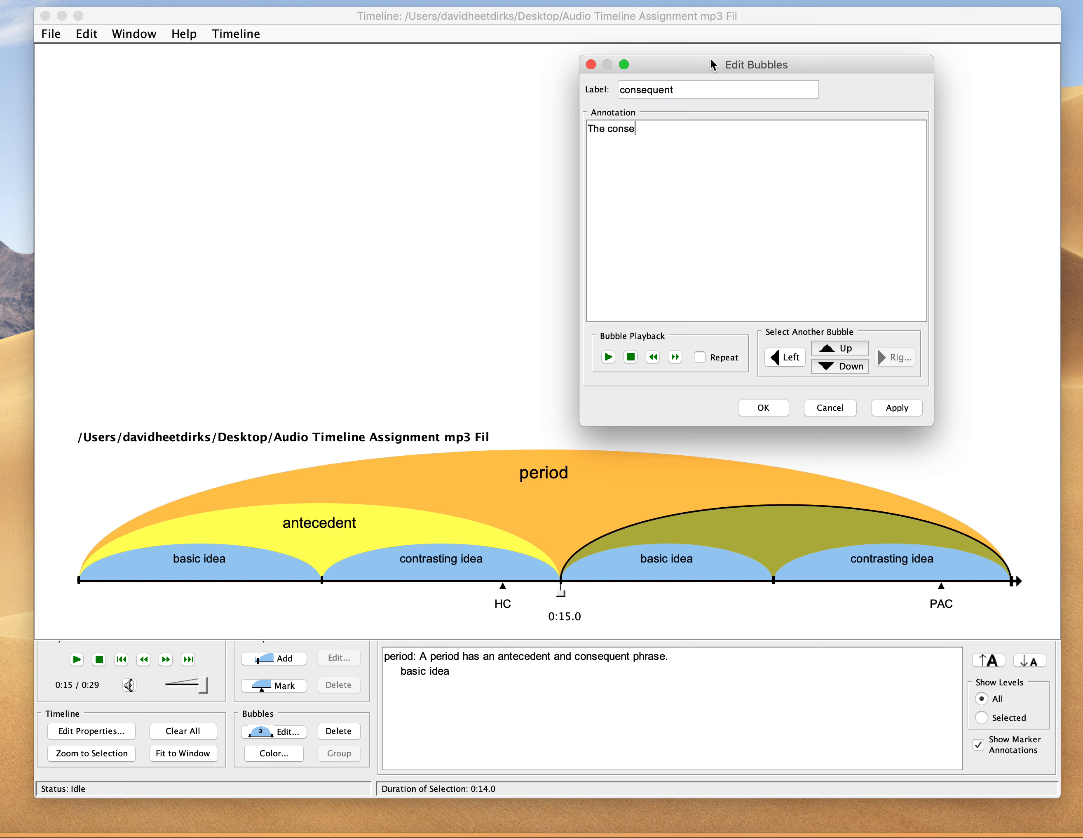
type("quent phrase begins with the same basic idea.")
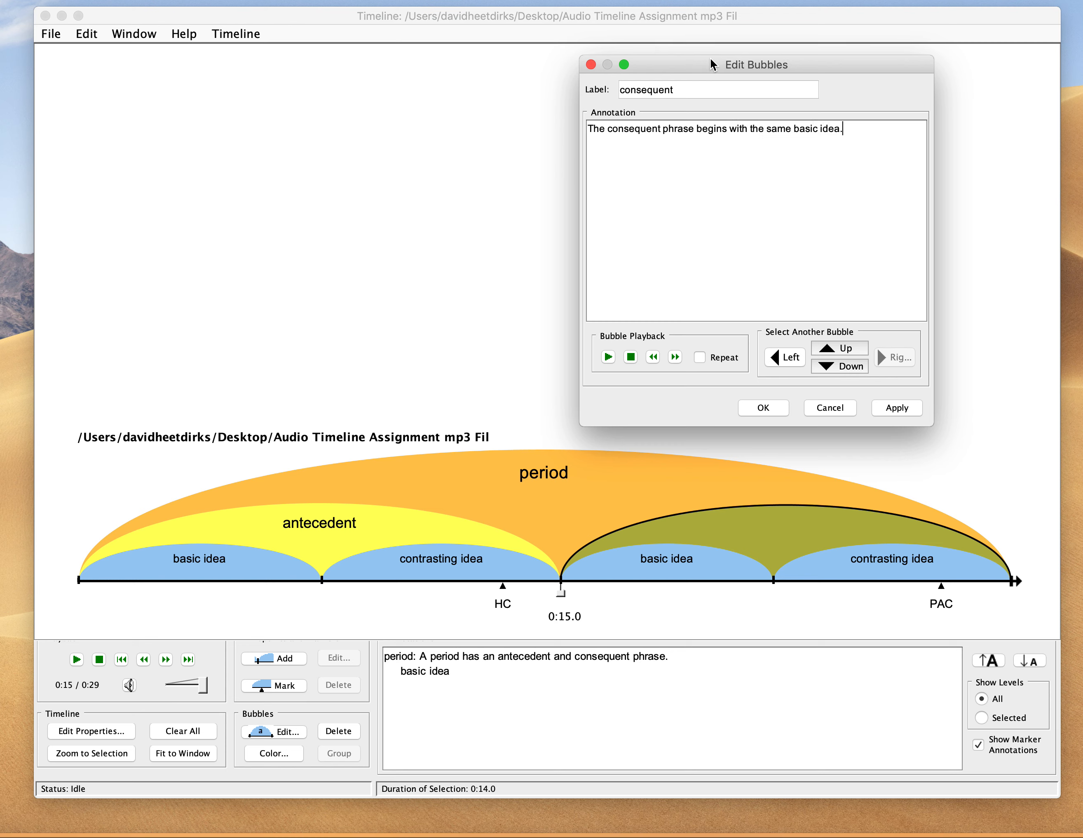
left_click(887, 408)
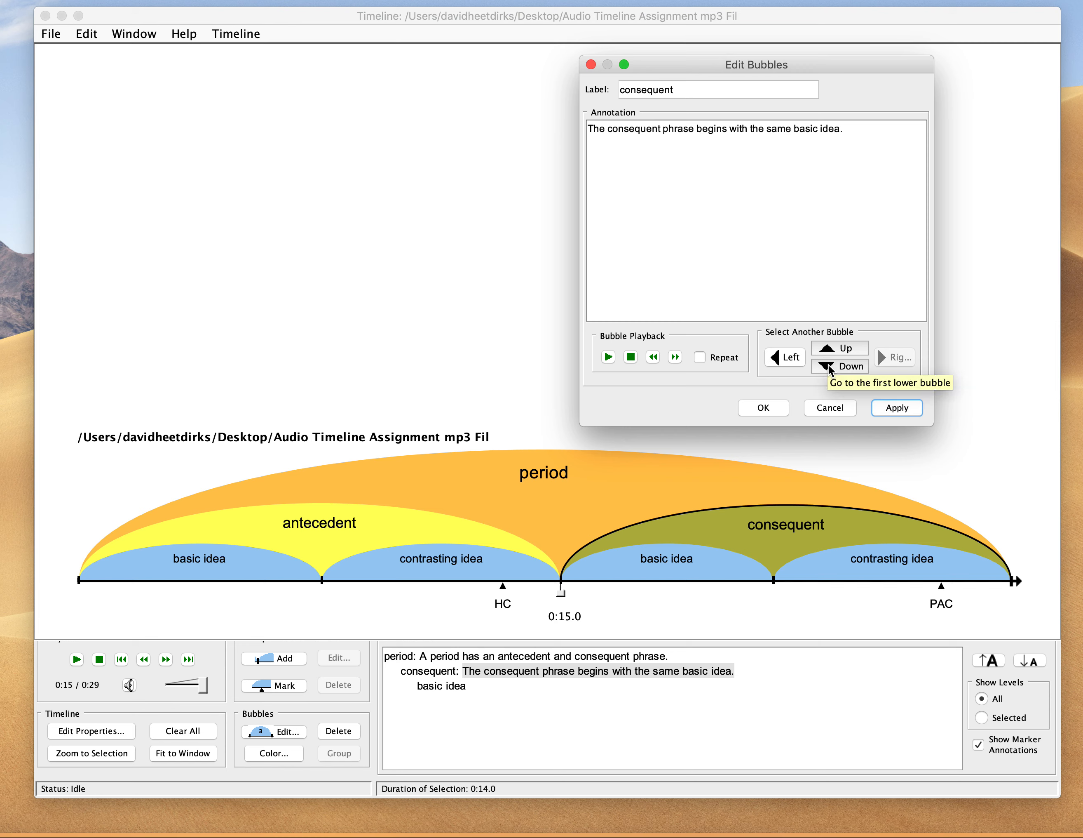
Step through the antecedent, period and first basic idea bubbles within the bubble editor, and close it
left_click(784, 365)
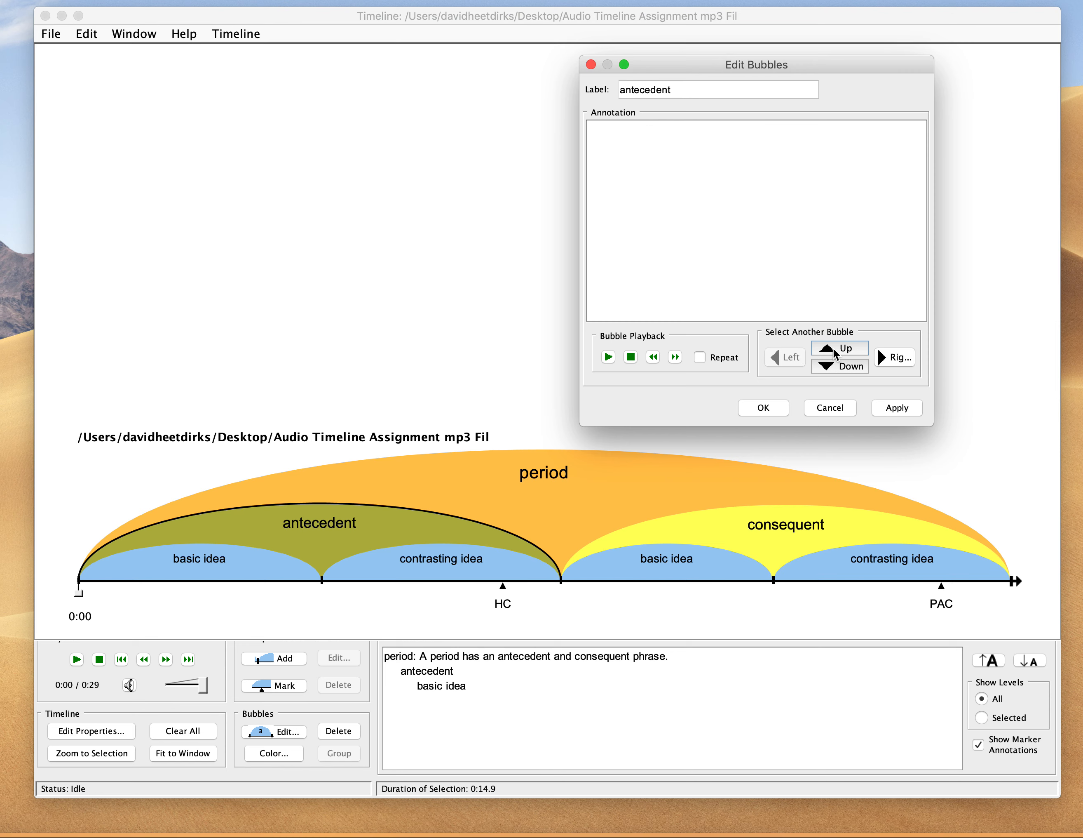
left_click(833, 350)
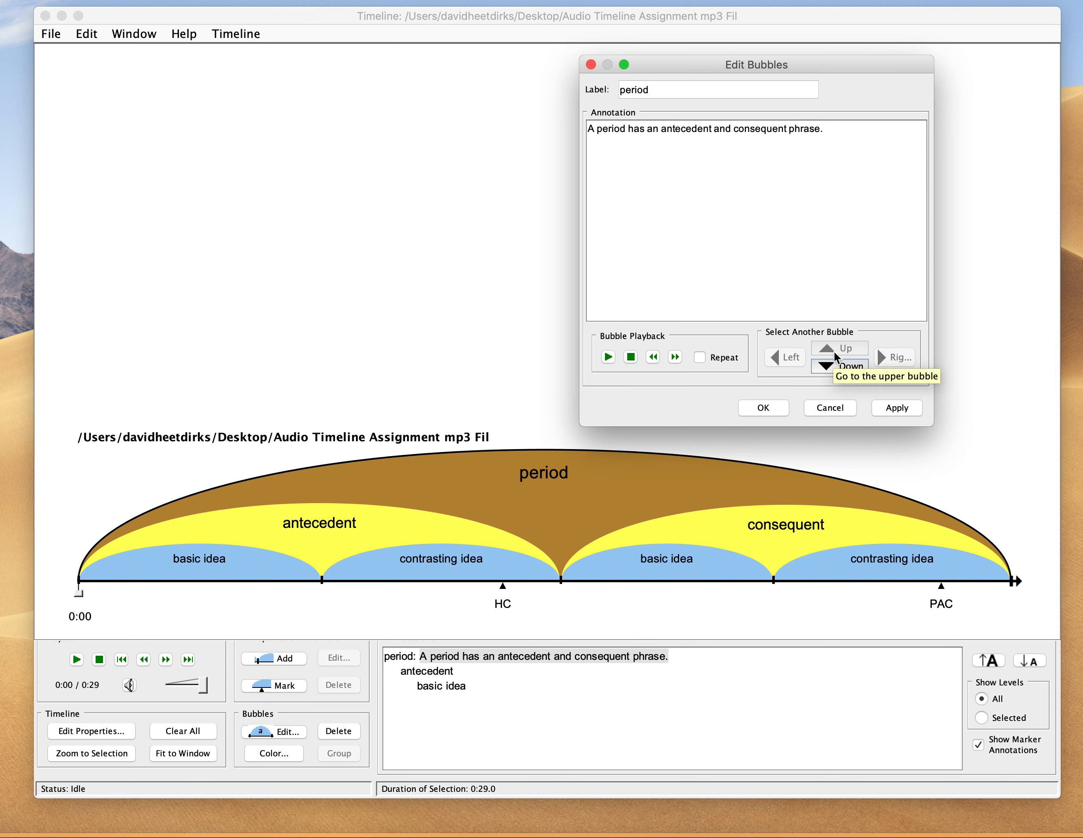
left_click(827, 366)
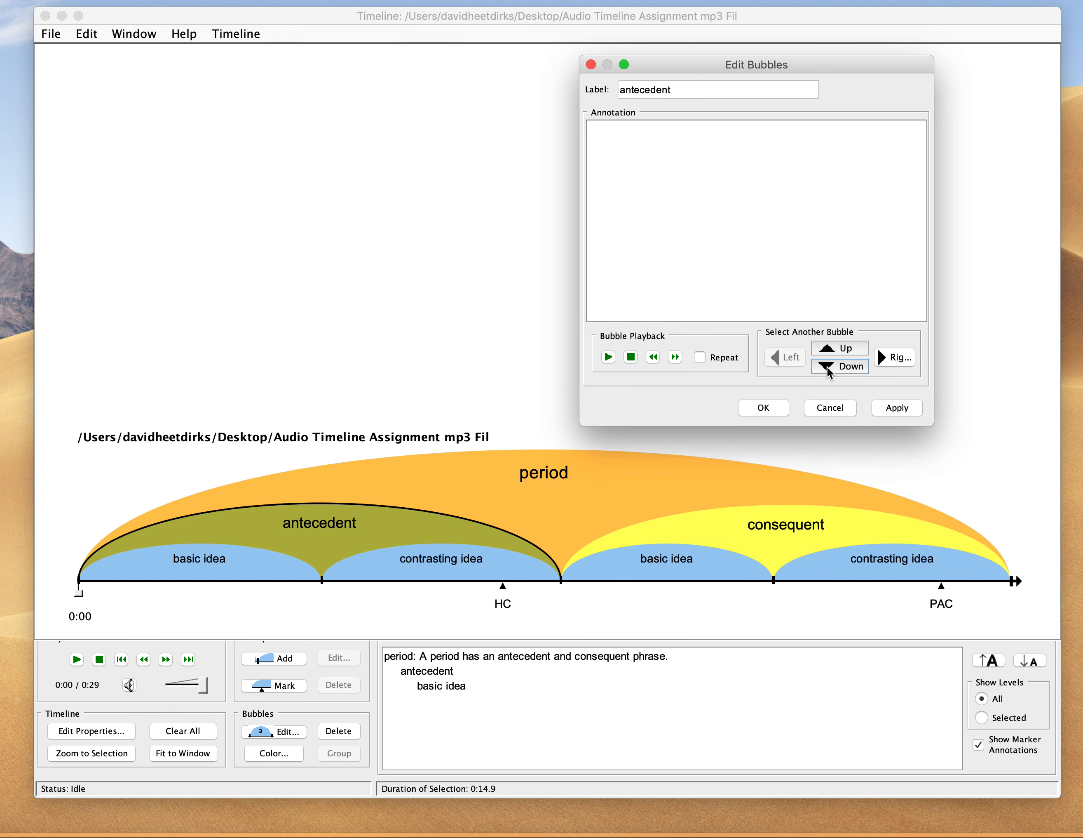
left_click(828, 366)
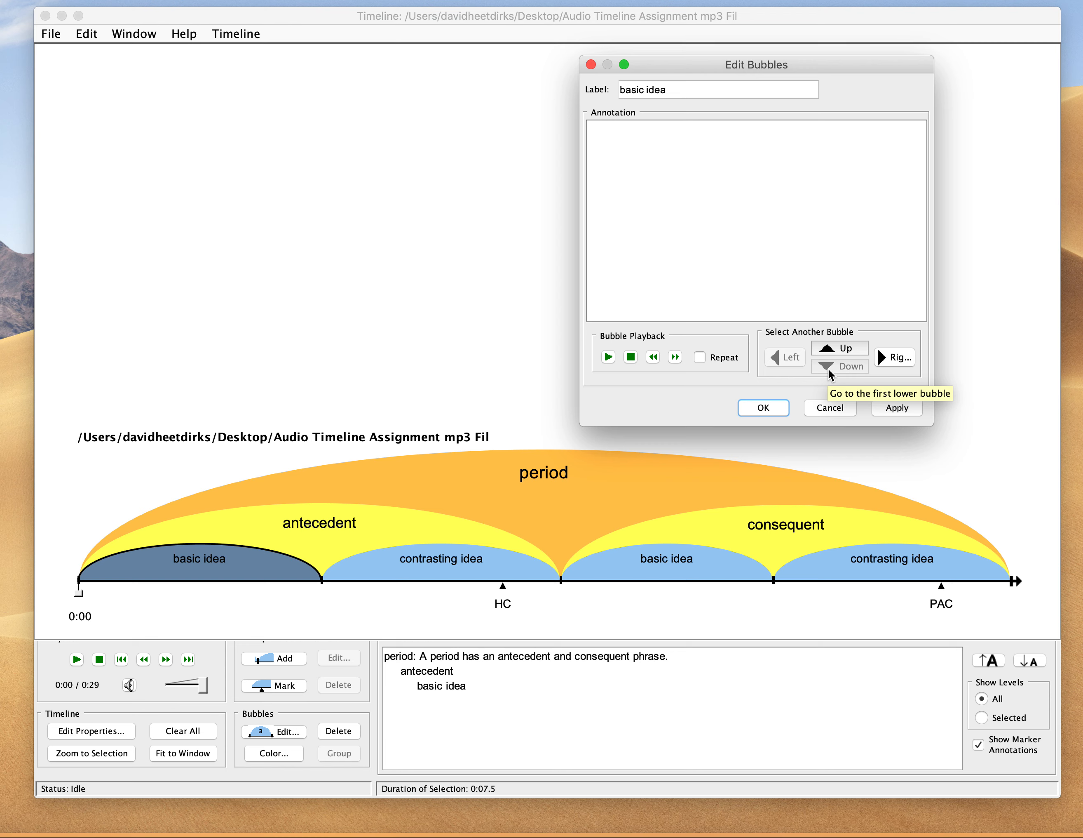
left_click(758, 407)
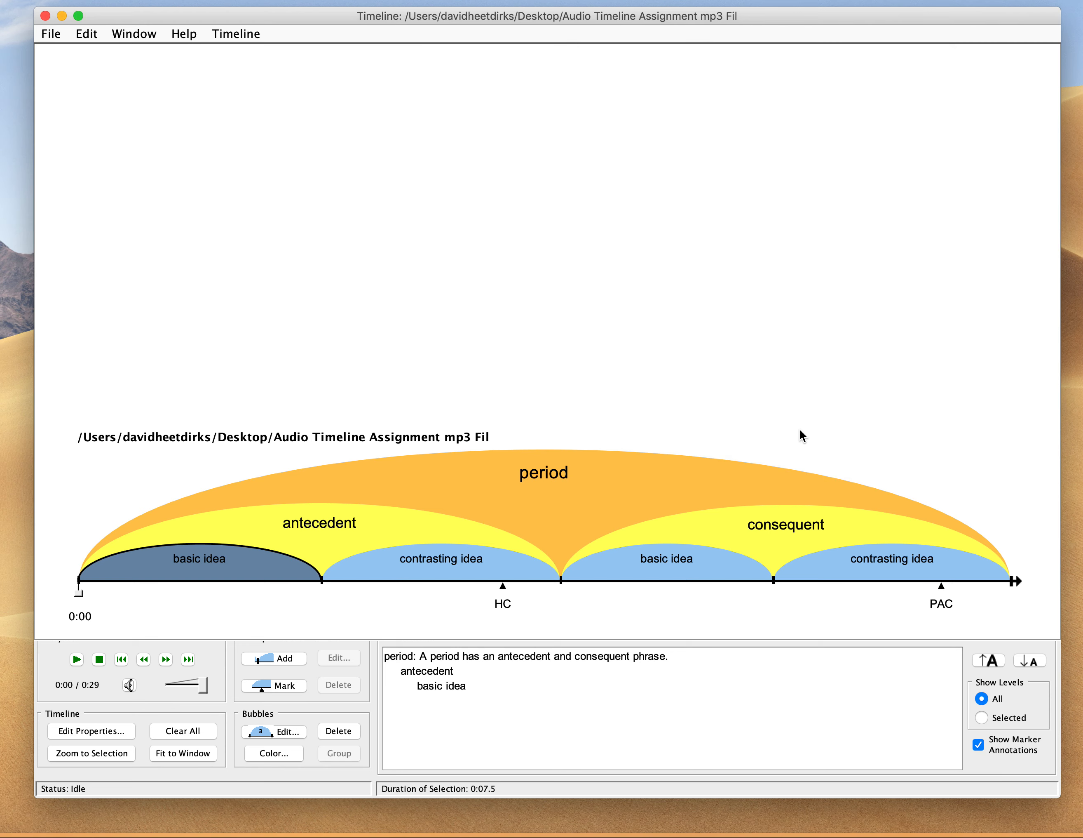
Save the timeline as a .tim file named "Mozart Timeline_" plus the author's surname, overwriting the existing file
left_click(53, 35)
left_click(56, 38)
left_click(58, 35)
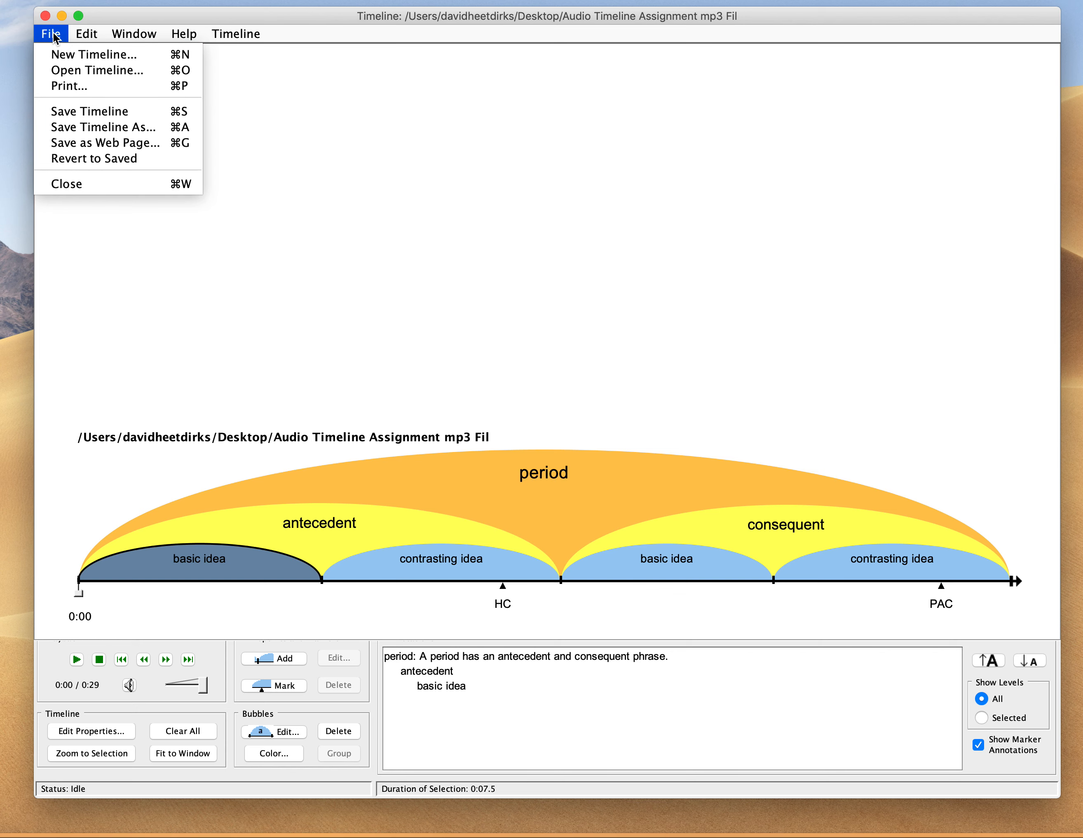
left_click(85, 126)
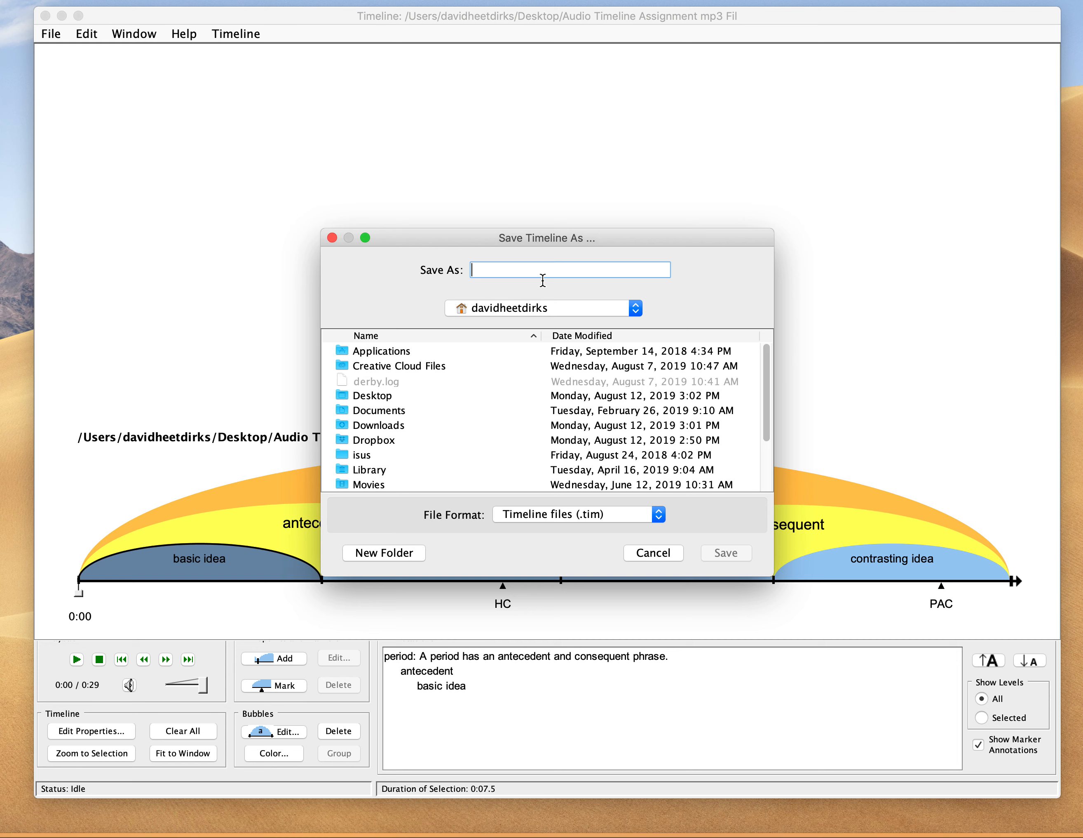
type("Mozart")
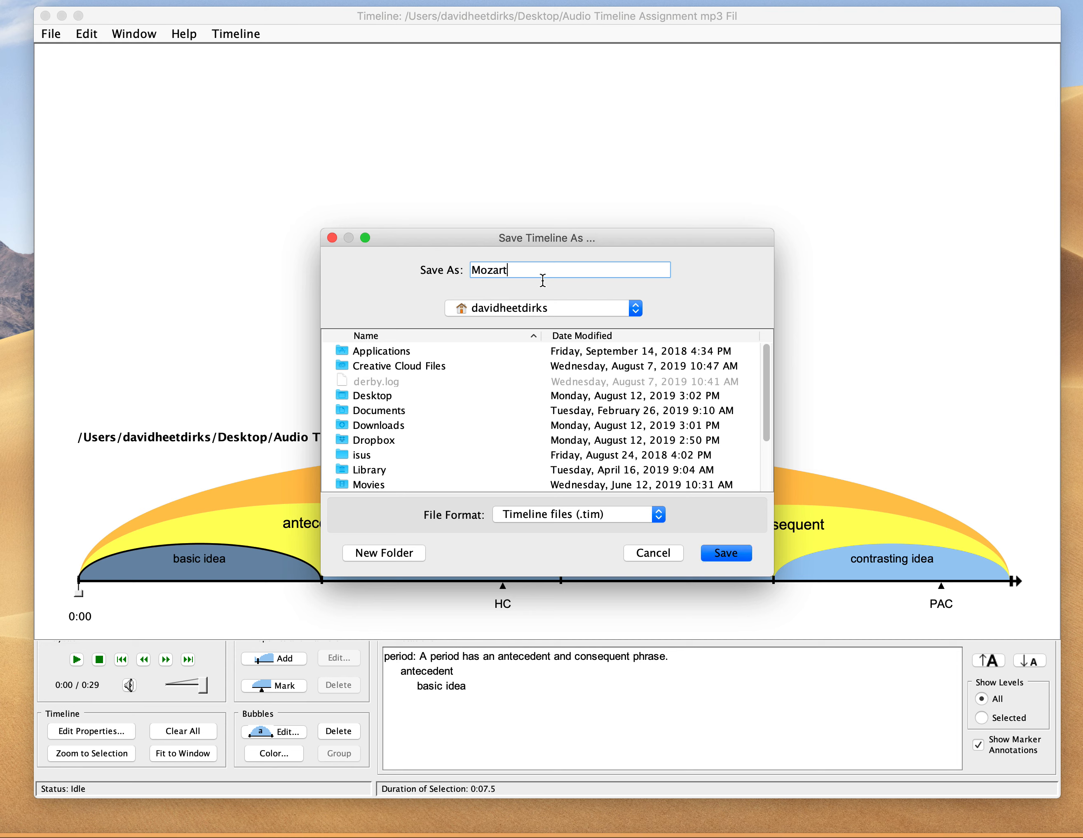
type(" Timeline_Heetderks")
left_click(728, 553)
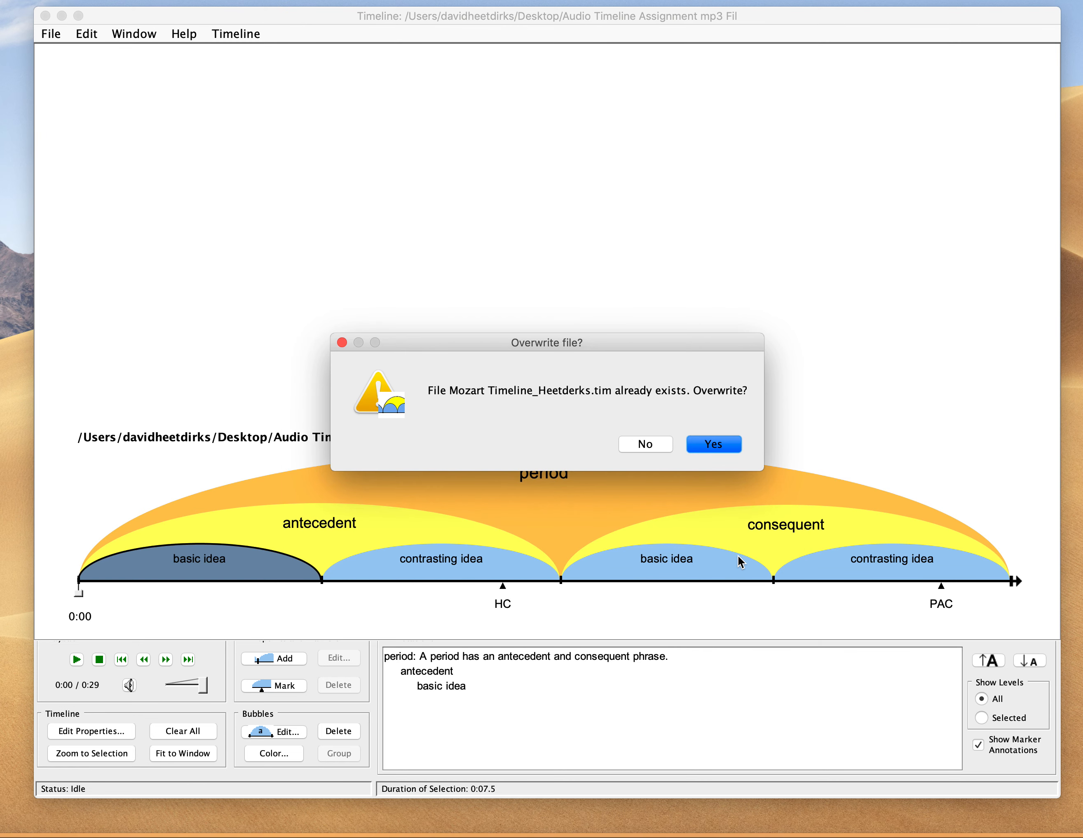
left_click(719, 441)
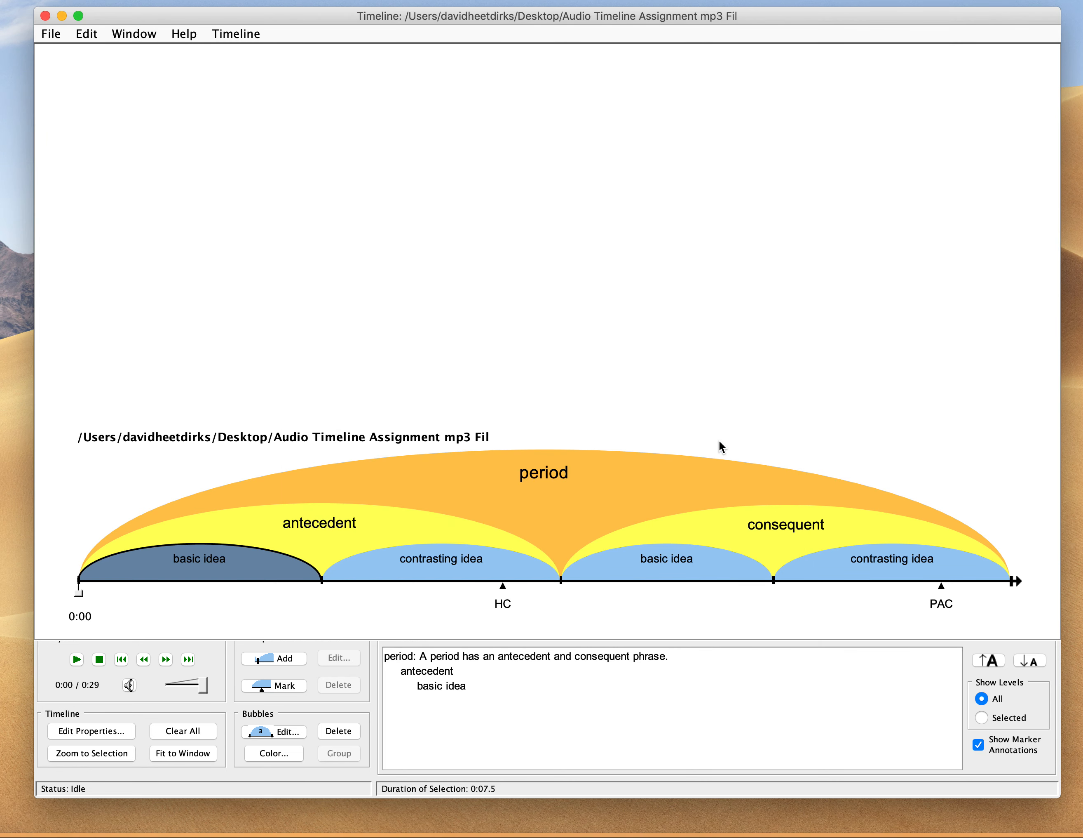